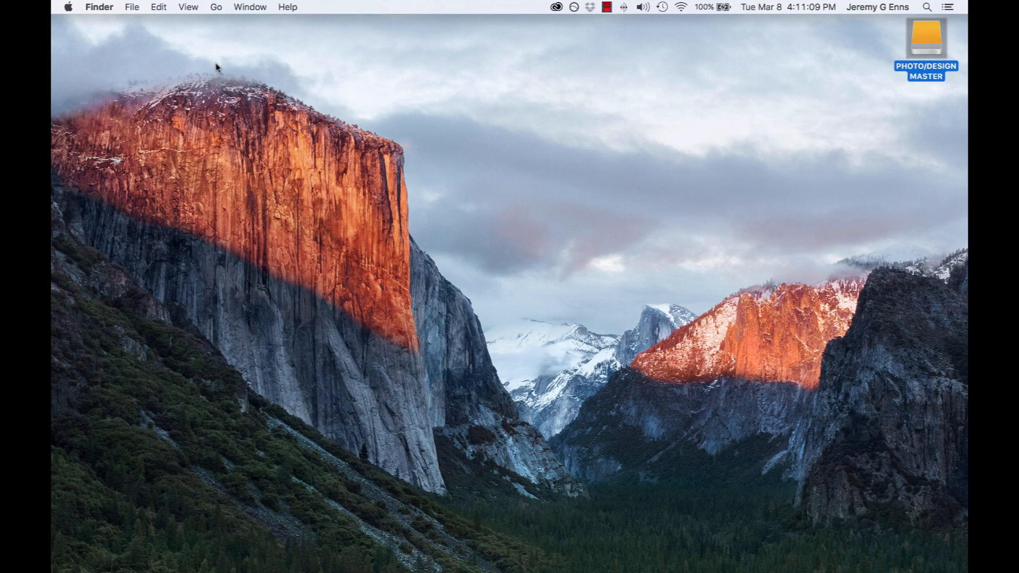
Open the Boundary Bay folder inside PHOTOS, 2016, 03 March on the PHOTO/DESIGN MASTER drive
left_click(657, 257)
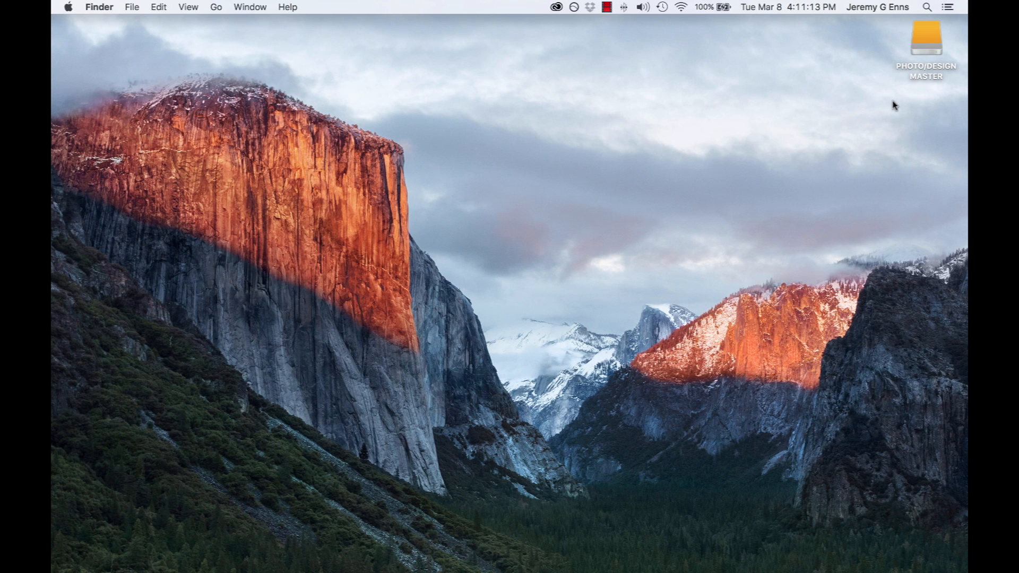
double_click(919, 38)
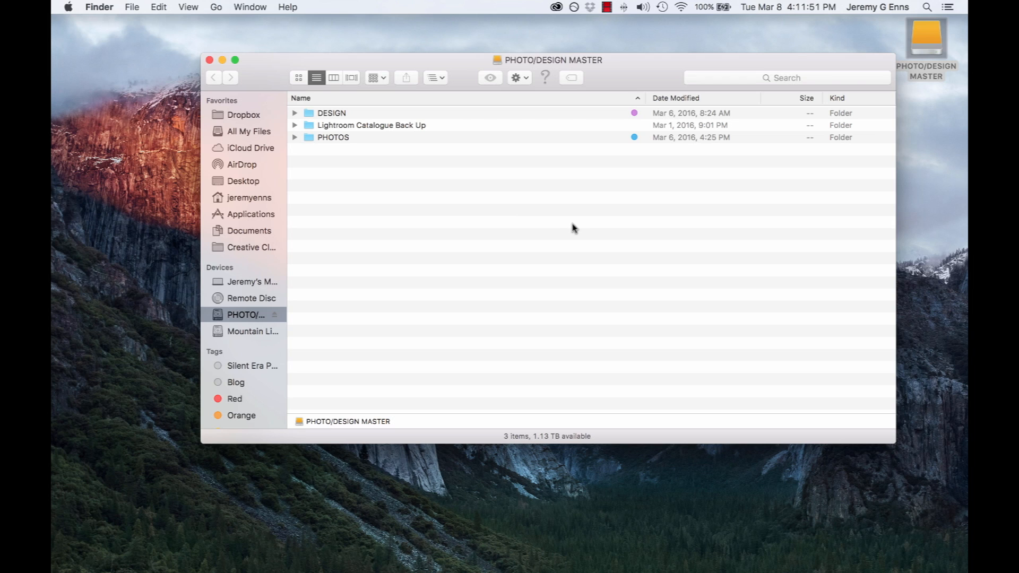
double_click(333, 138)
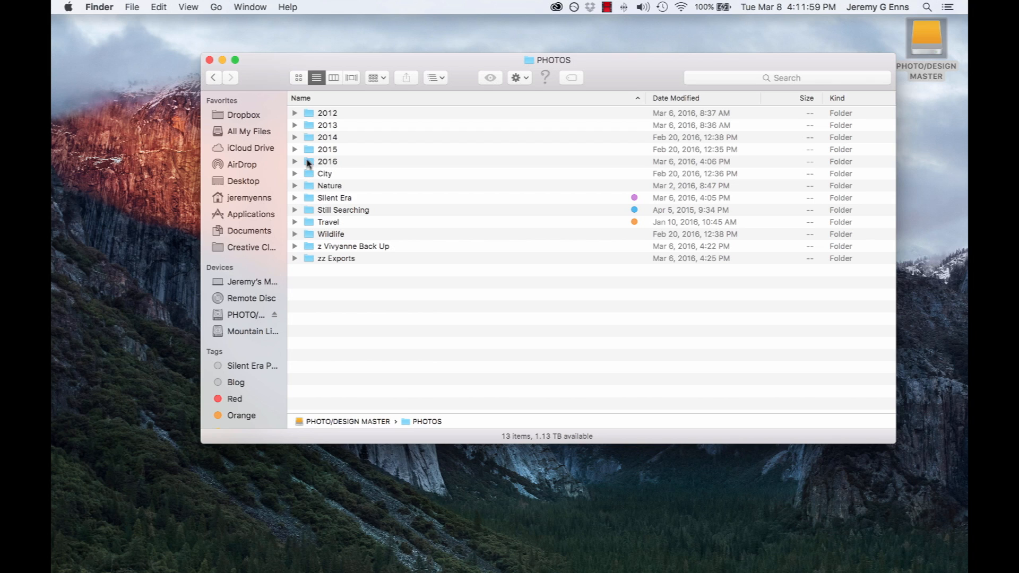
left_click(295, 163)
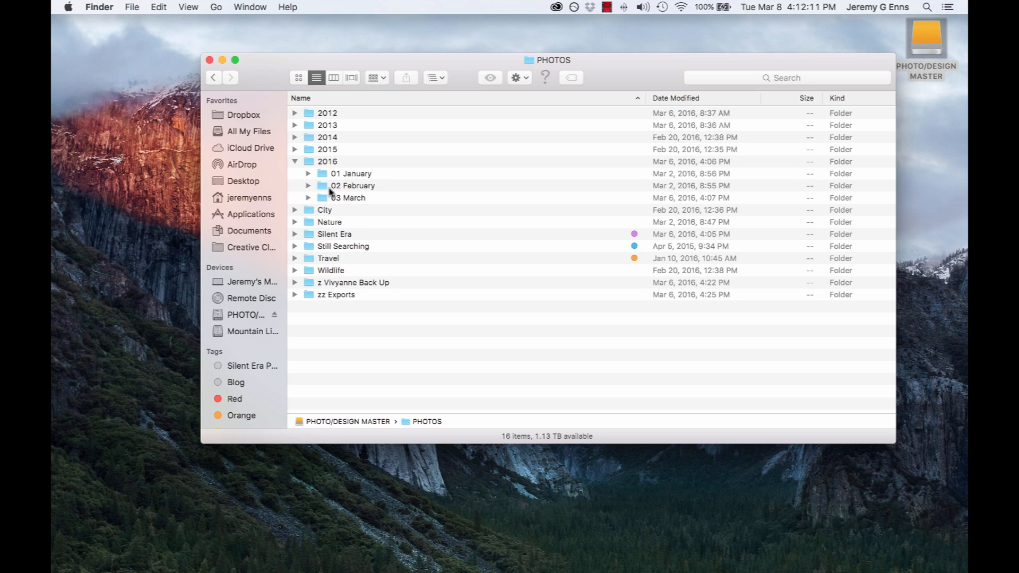
left_click(308, 198)
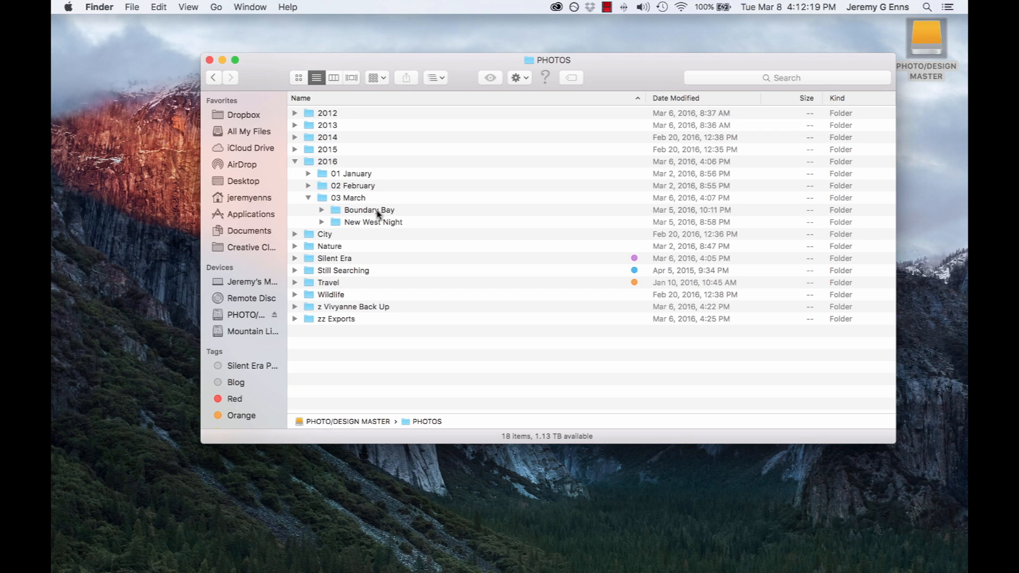
double_click(378, 211)
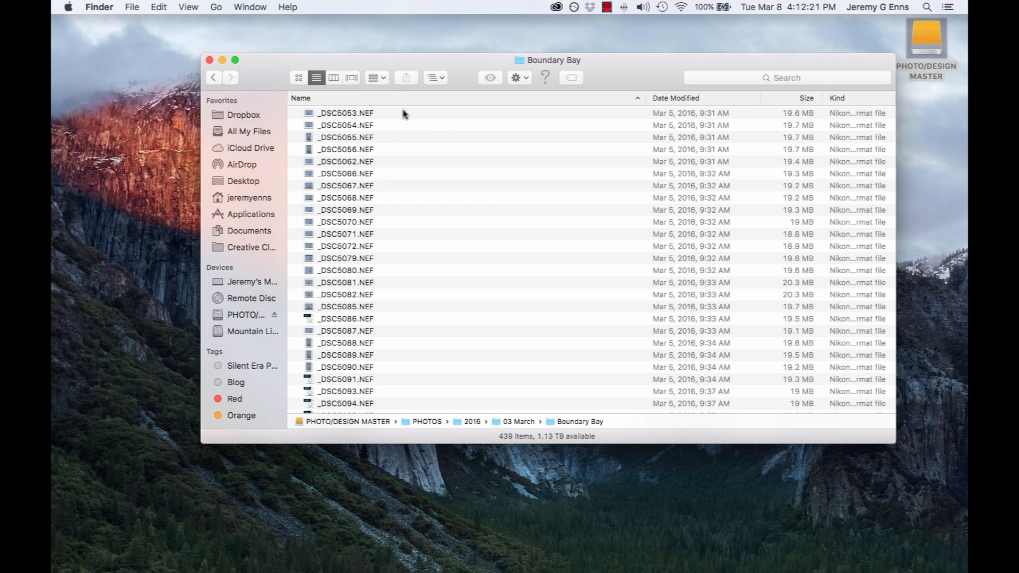
Display the Boundary Bay files as icons and browse through the raw photo thumbnails
left_click(299, 77)
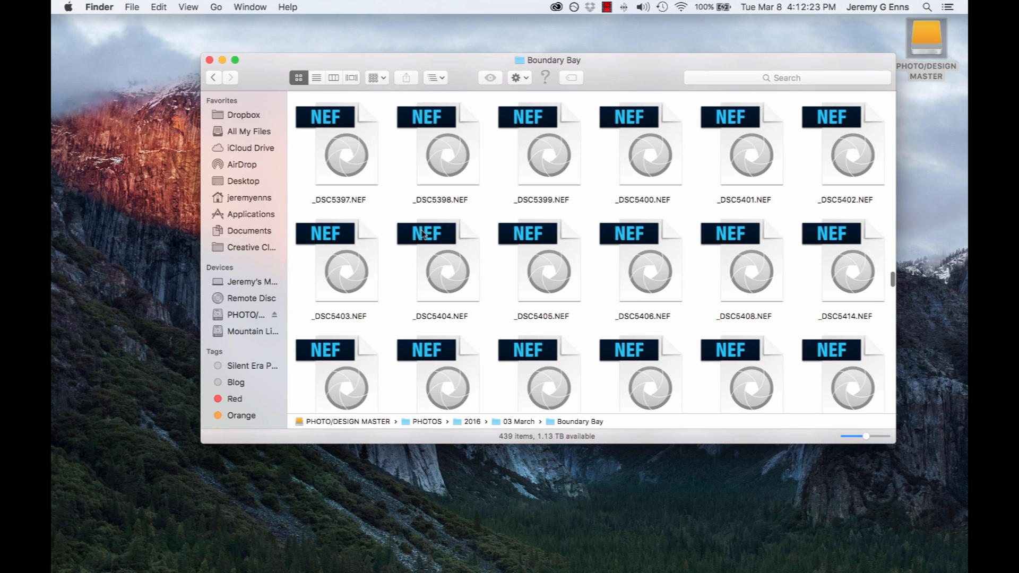
scroll(479, 155, "down", 5)
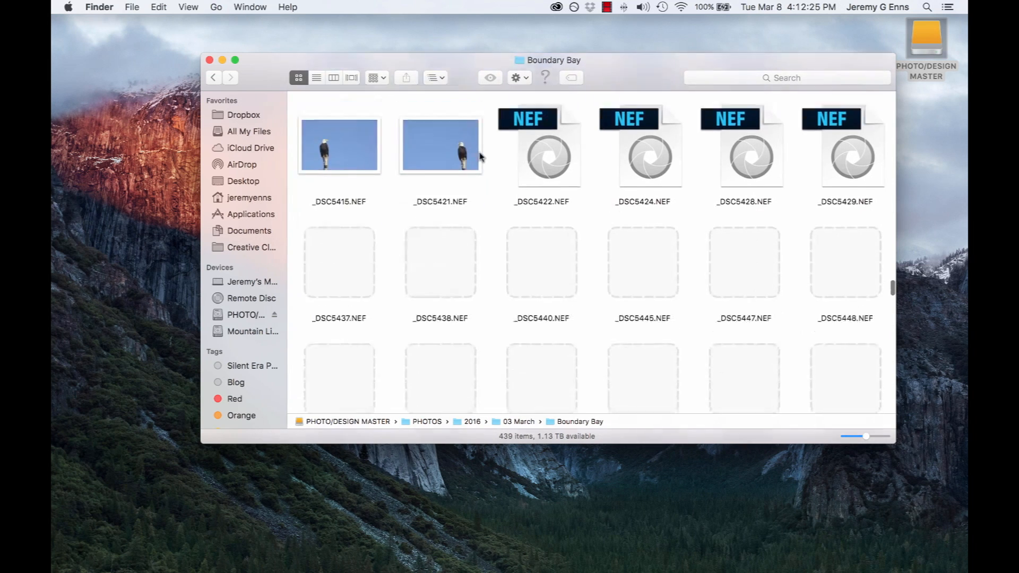
scroll(479, 155, "down", 3)
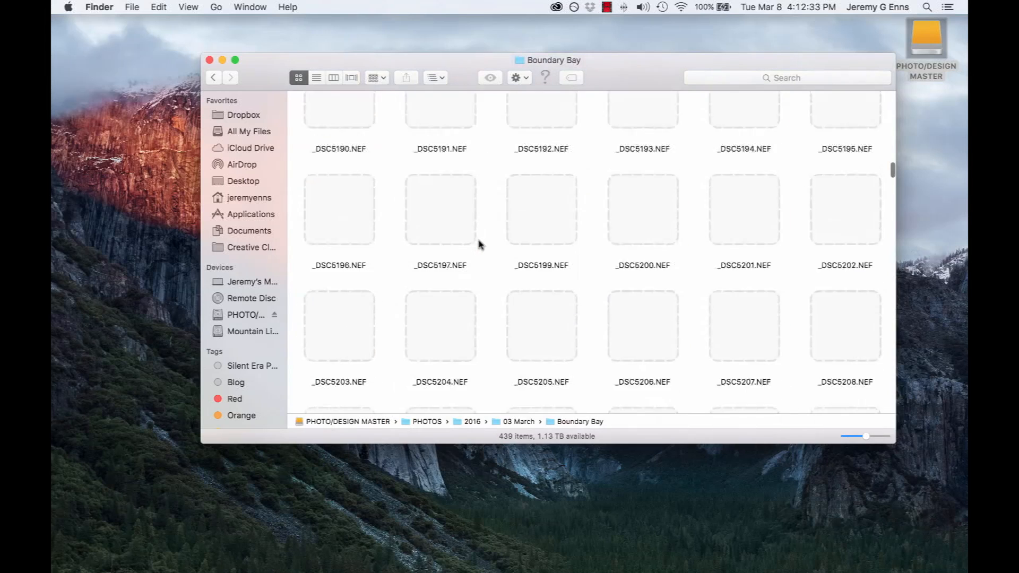
scroll(479, 244, "up", 15)
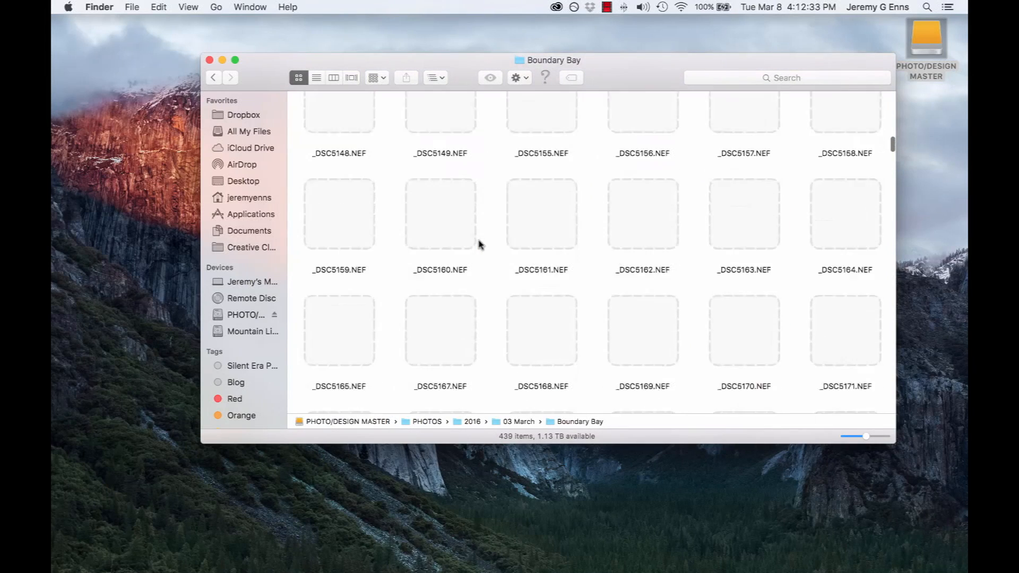
Return to the PHOTOS folder and collapse the 03 March and 2016 folders
left_click(212, 78)
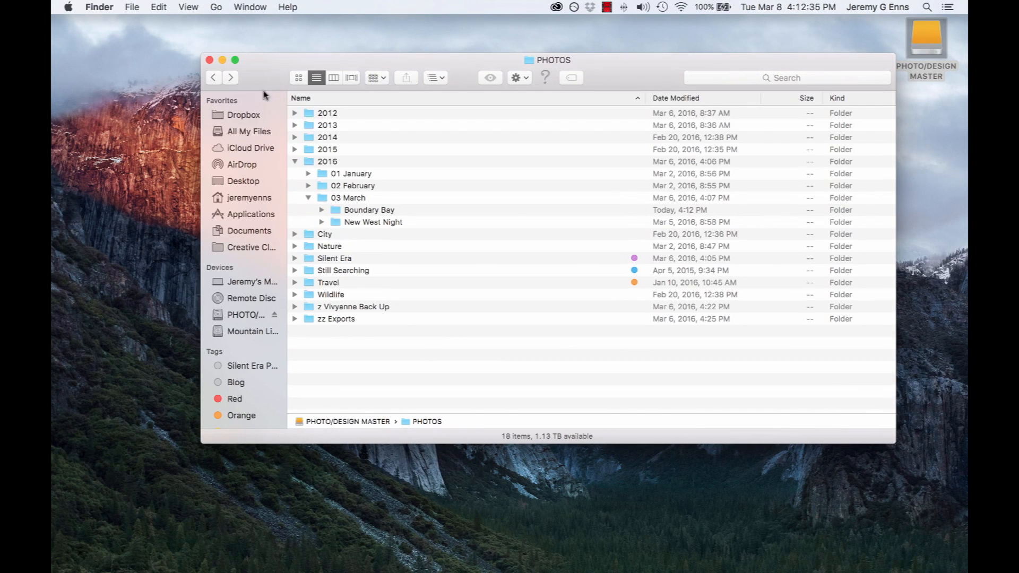
left_click(308, 198)
left_click(295, 161)
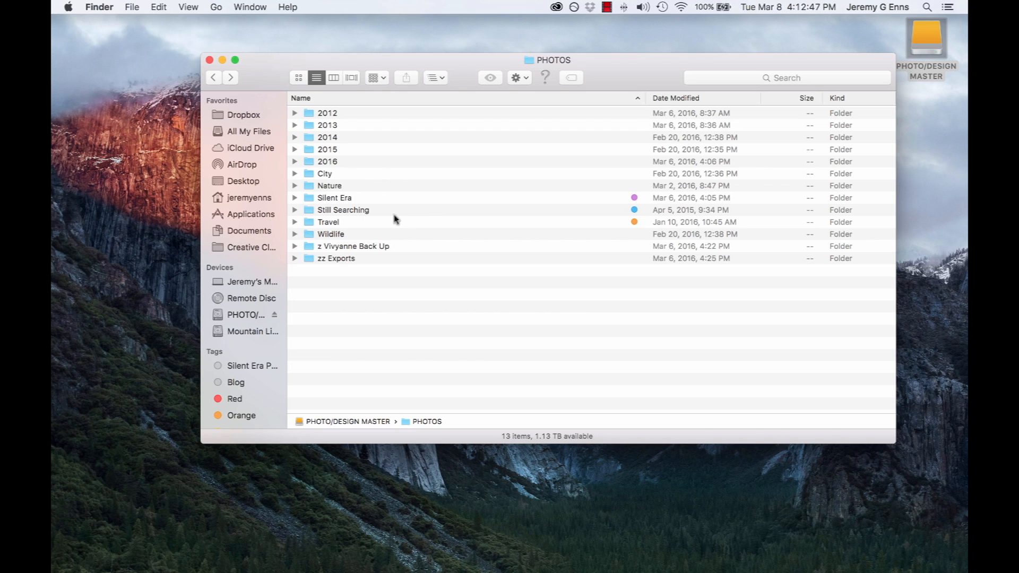
Expand the Travel folder and its Asia Trip subfolder in the PHOTOS list
left_click(295, 223)
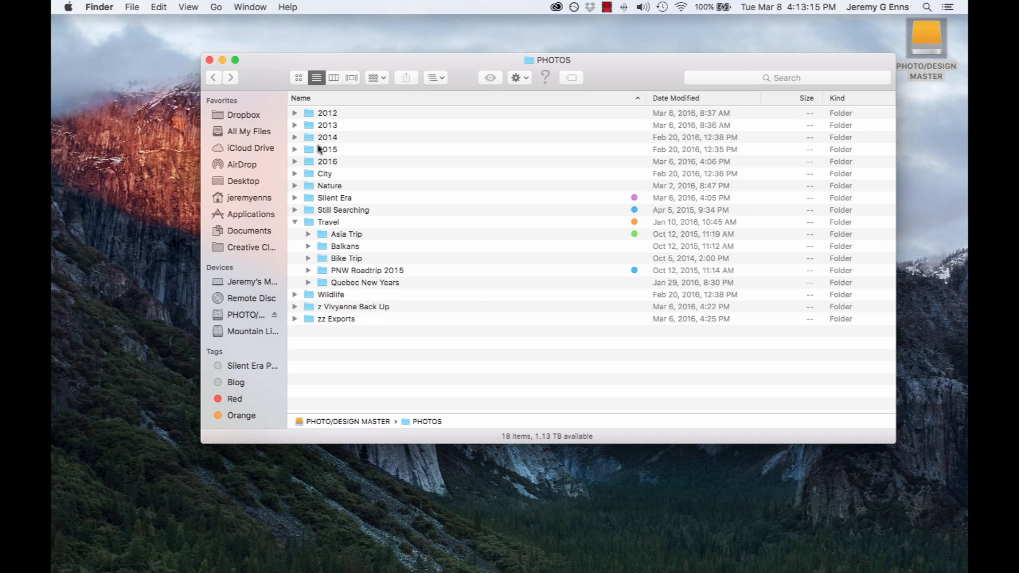
left_click(308, 234)
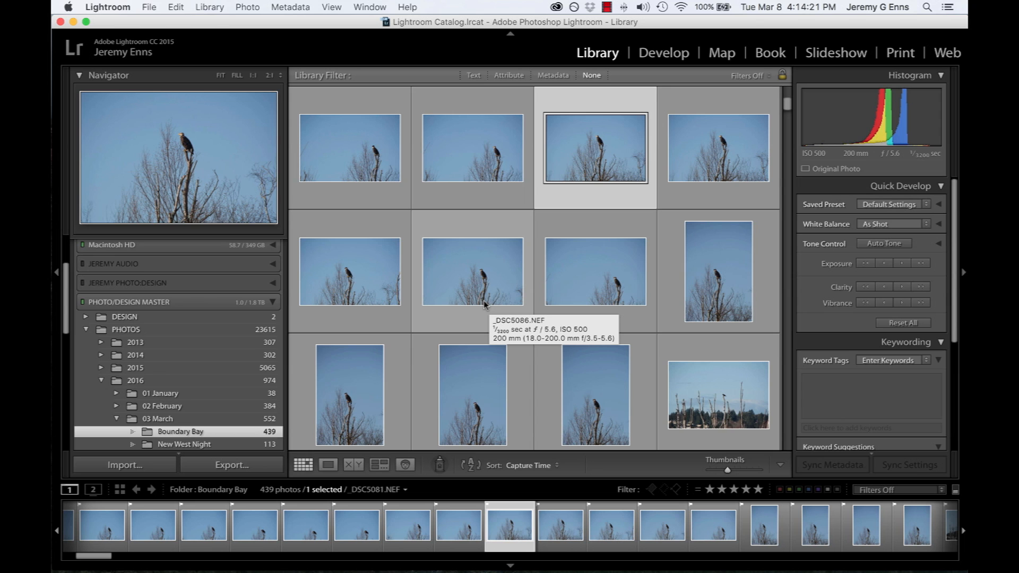
In Lightroom, review the folder hierarchy under PHOTOS and select the _DSC5086.NEF photo in Boundary Bay
scroll(182, 355, "down", 2)
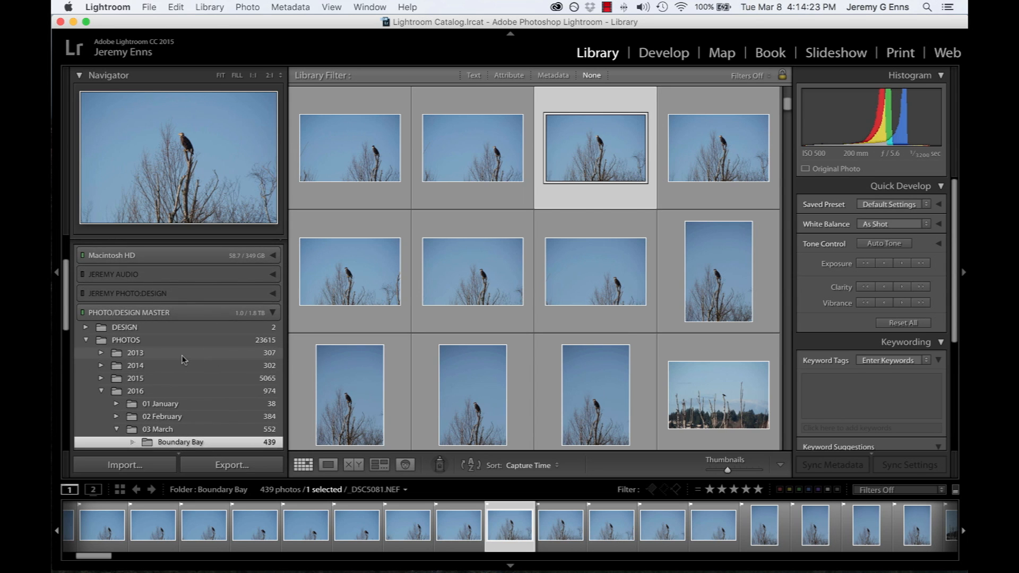
scroll(182, 355, "down", 4)
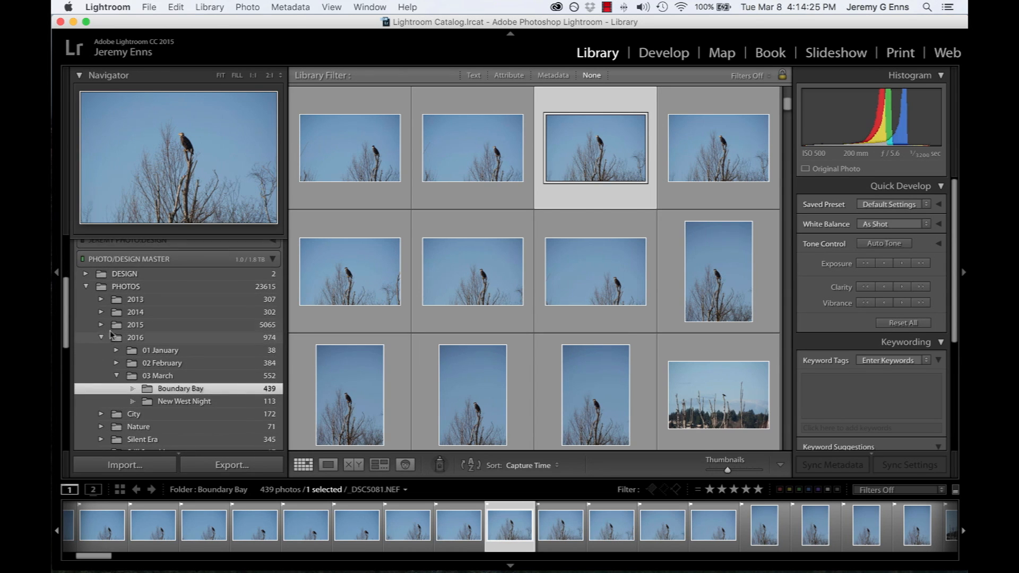
scroll(151, 302, "down", 3)
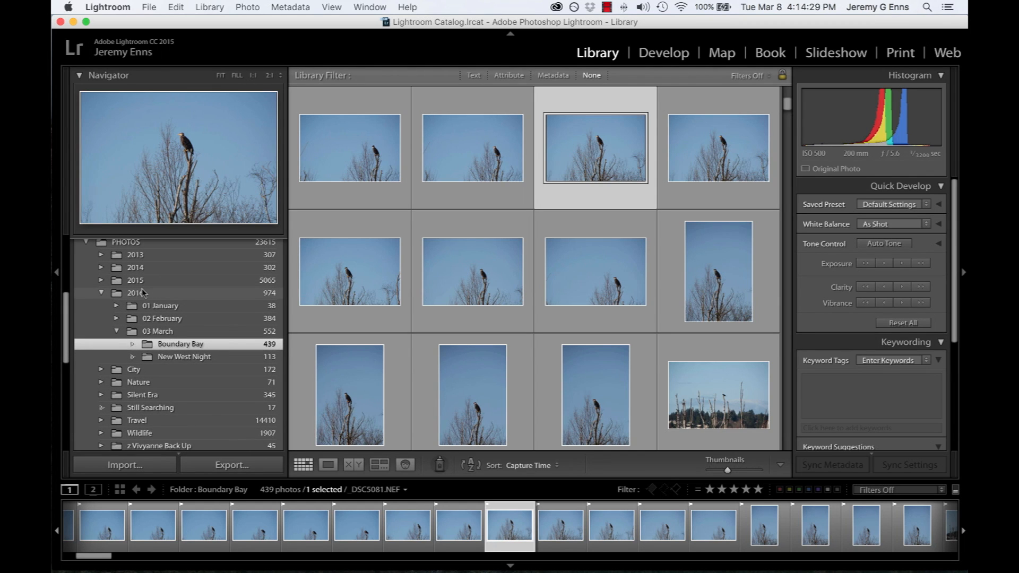
mouse_move(127, 360)
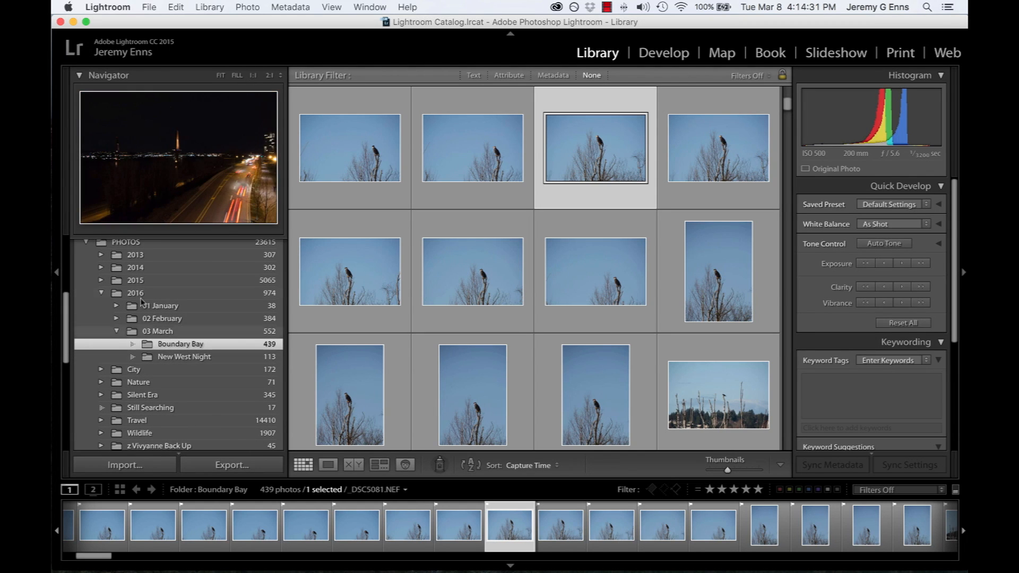
scroll(167, 312, "down", 2)
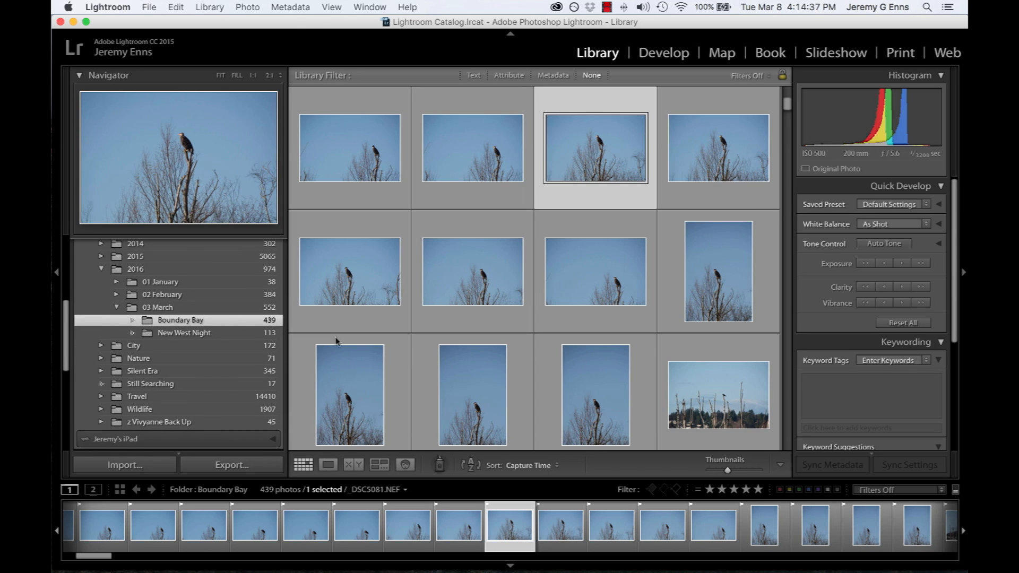
left_click(471, 270)
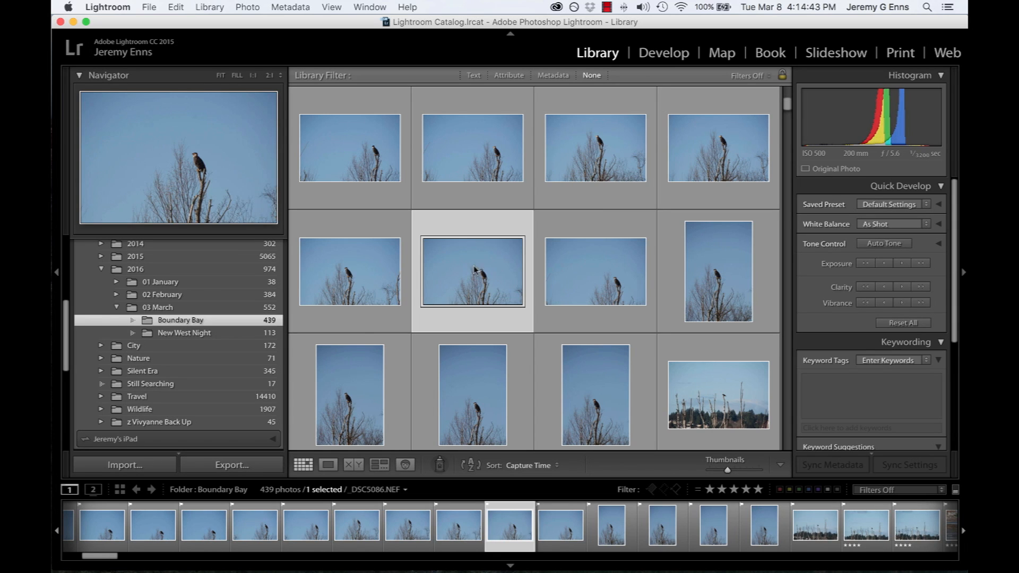
Look over the Boundary Bay thumbnails in the grid and the surrounding folder list
mouse_move(219, 335)
scroll(122, 278, "up", 1)
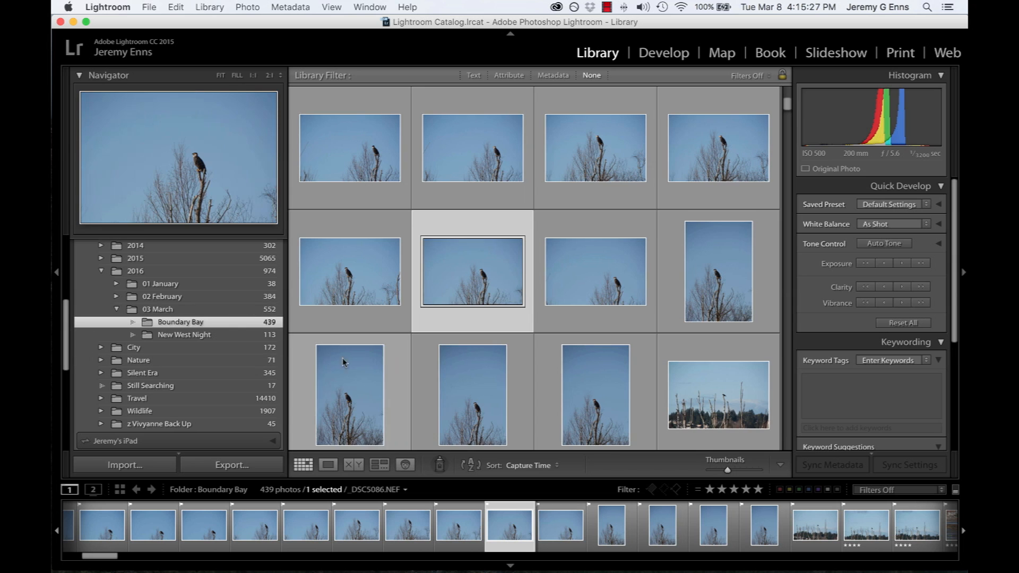
scroll(615, 277, "down", 10)
scroll(614, 276, "up", 10)
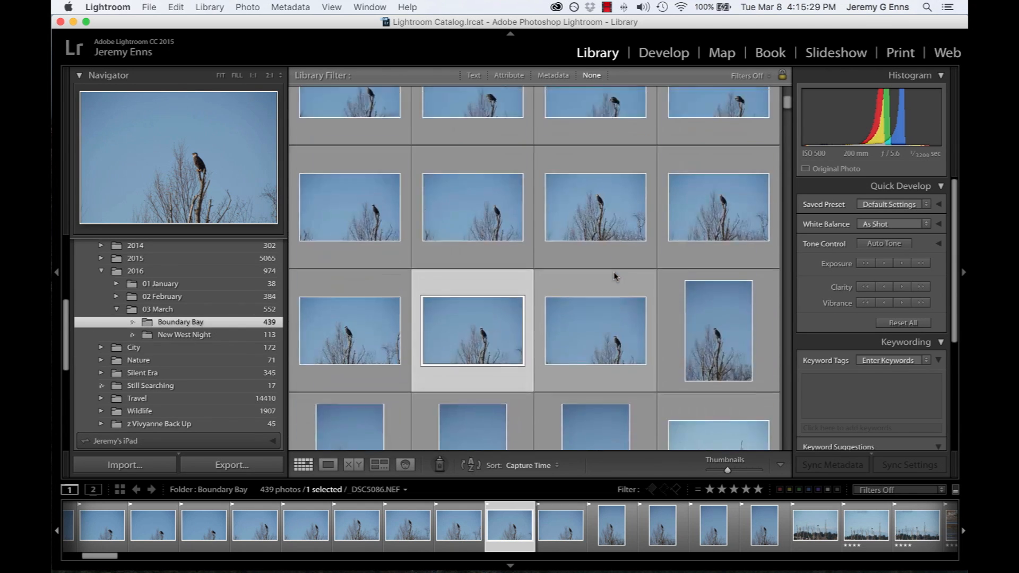
scroll(615, 273, "up", 3)
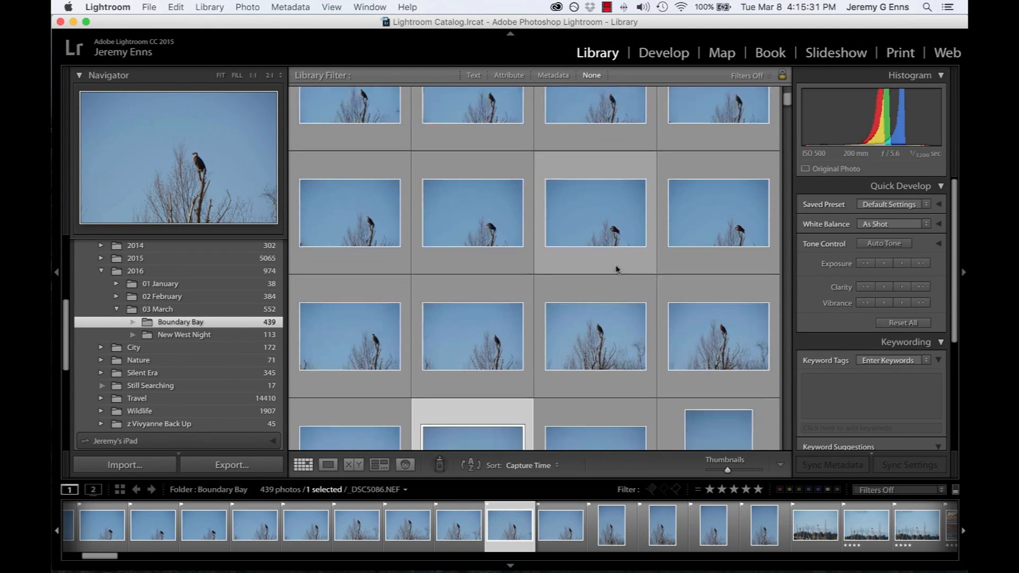
scroll(222, 331, "down", 2)
scroll(186, 315, "down", 2)
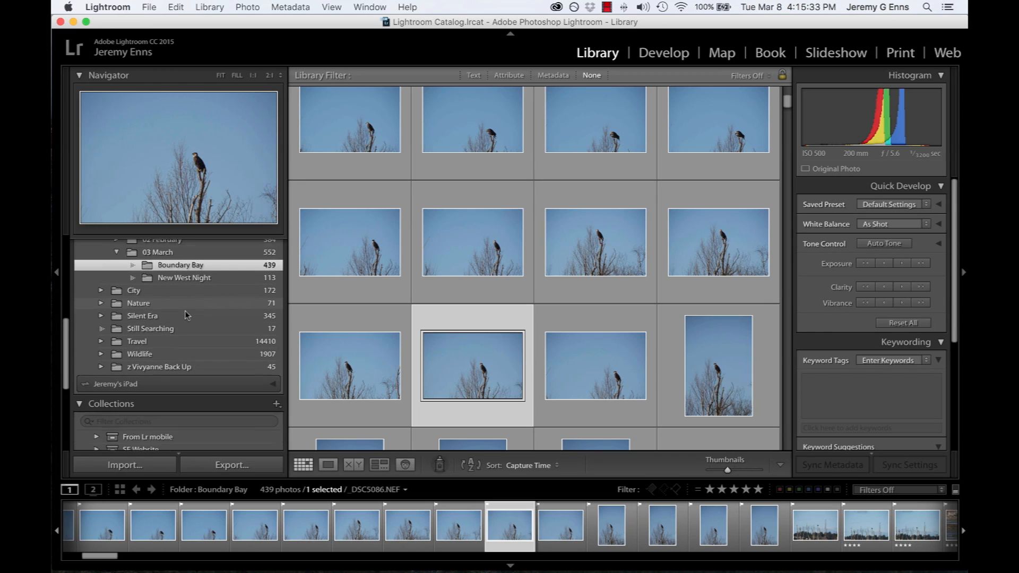
Expand the Travel folder, examine the country subfolders of Asia Trip, and collapse them again
scroll(134, 344, "up", 1)
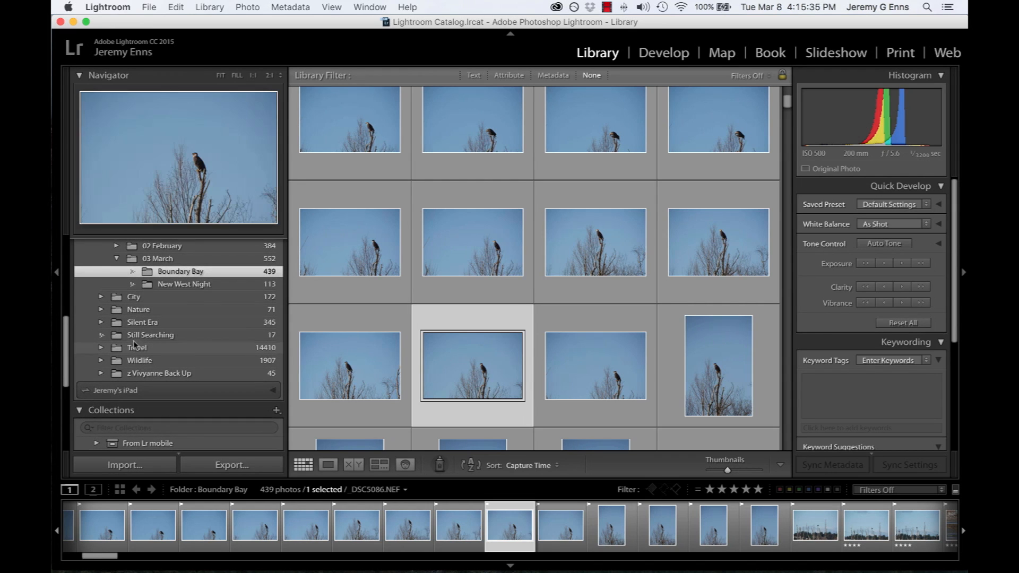
left_click(101, 349)
left_click(116, 361)
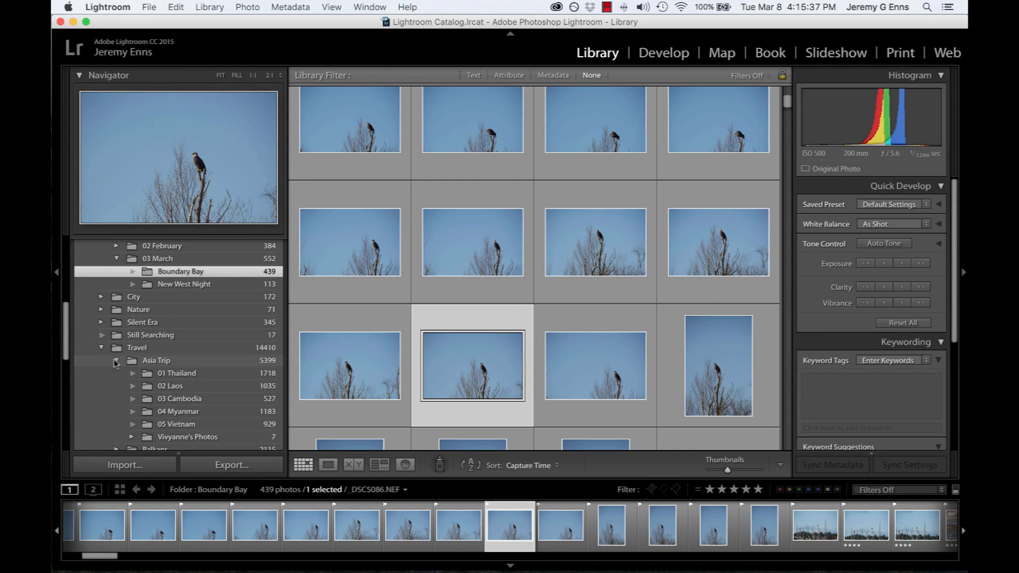
left_click(116, 361)
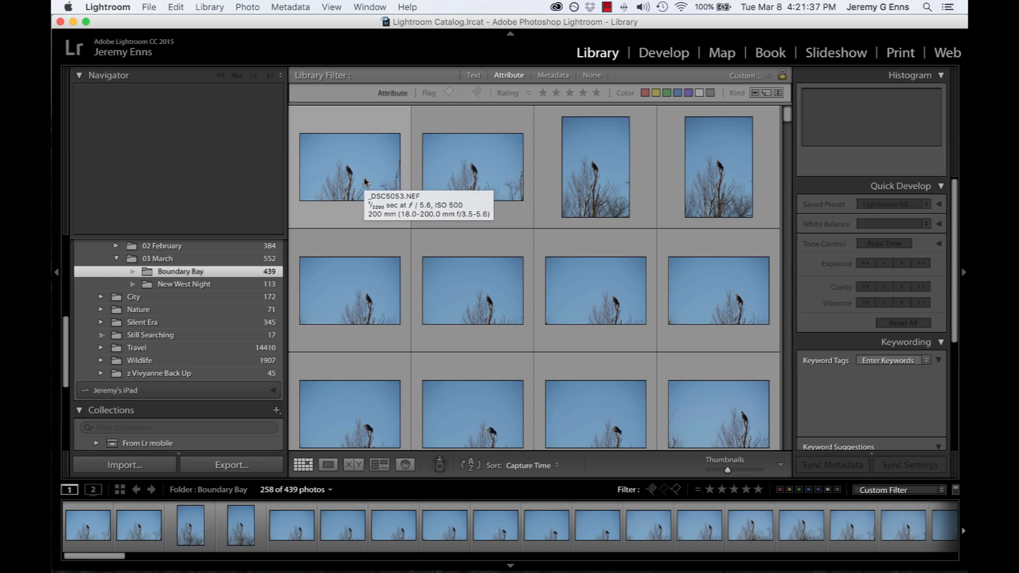
Flag the first Boundary Bay photo, _DSC5053.NEF, as a pick and show it in Loupe view
left_click(350, 210)
key("p")
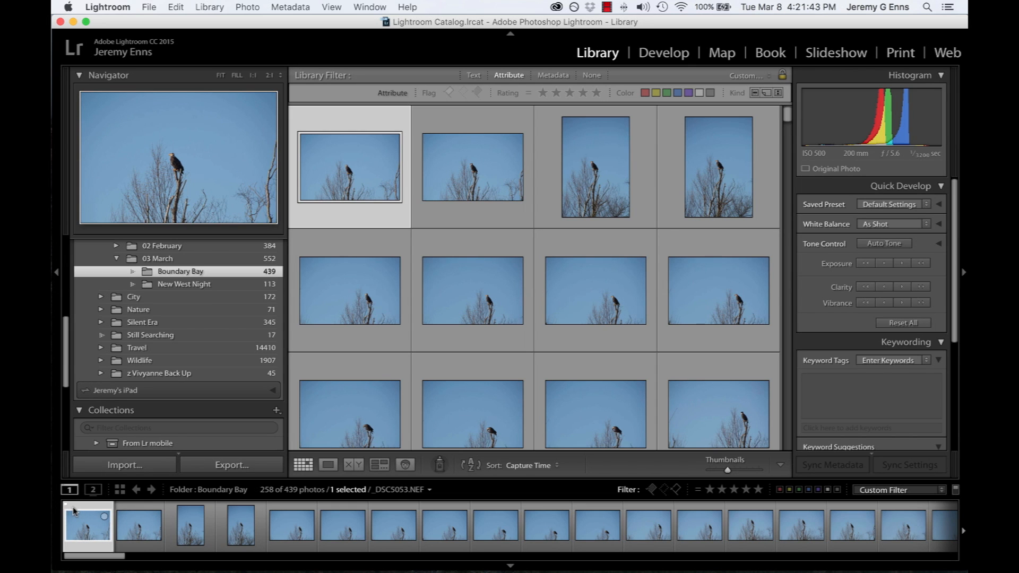
key("e")
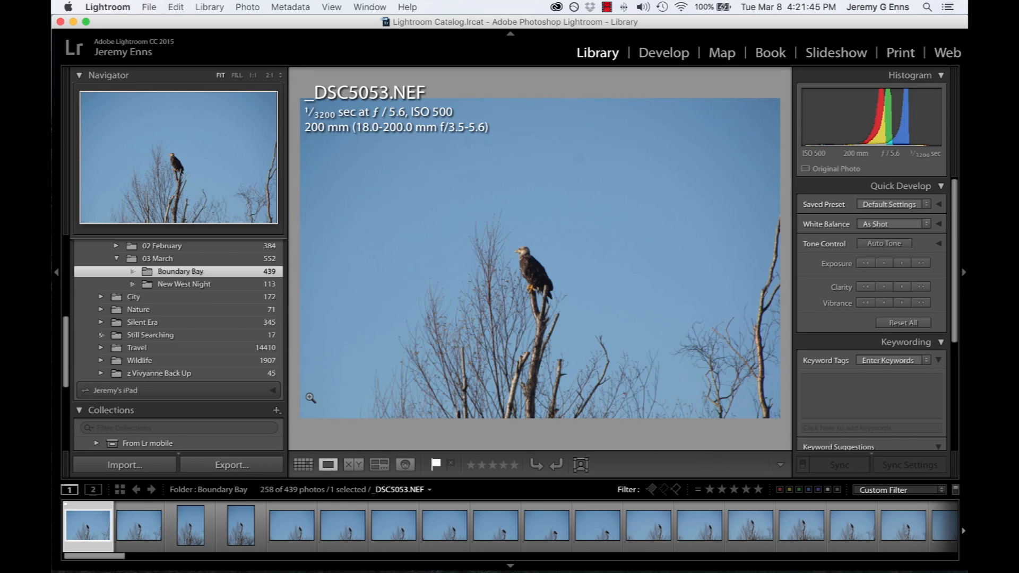
Go through the following eagle photos and flag selected shots as picks, including _DSC5067.NEF, _DSC5081.NEF and _DSC5089.NEF
key("Right")
key("Right")
key("Right")
key("Right")
key("Right")
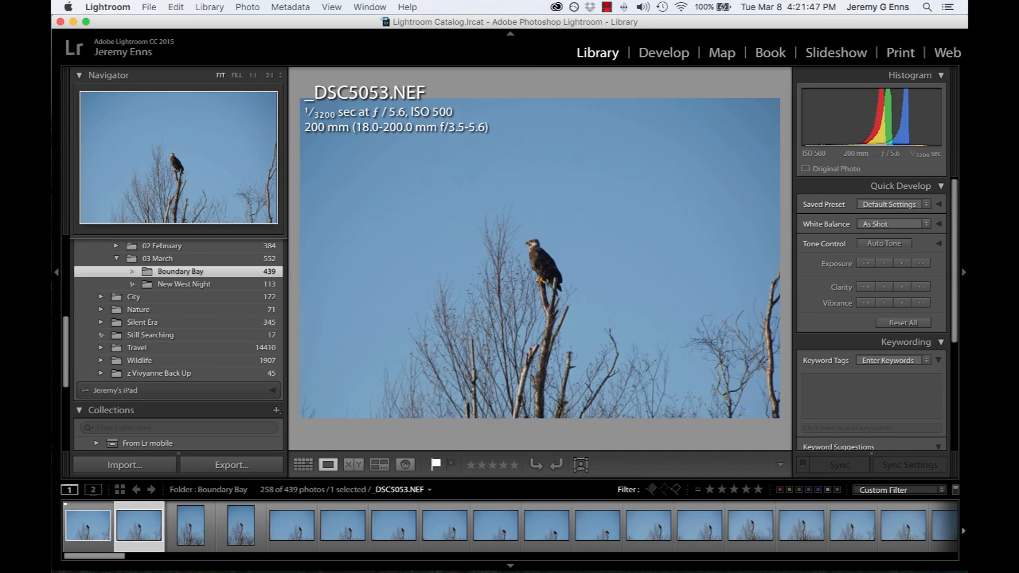
key("p")
key("Right")
key("Right")
key("Right")
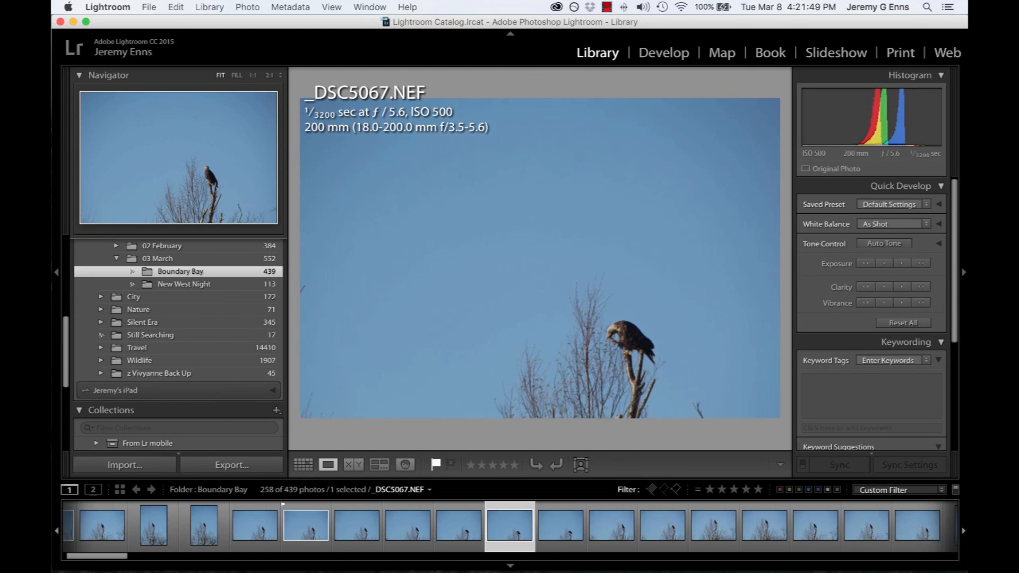
key("p")
key("Right")
key("Right")
key("Right")
key("p")
key("Right")
key("Right")
key("Right")
key("Right")
key("Right")
key("Right")
key("Right")
key("Right")
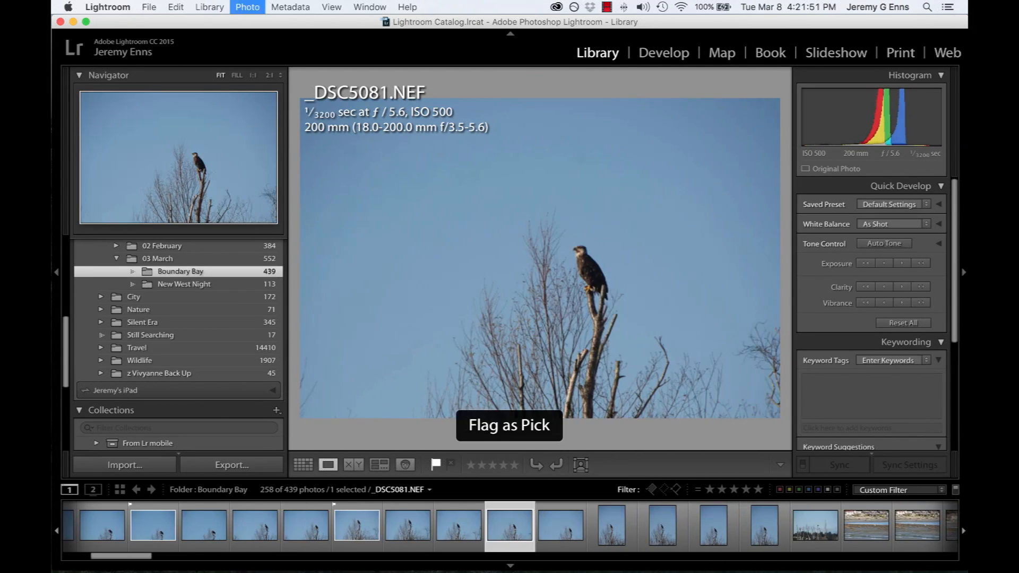
key("p")
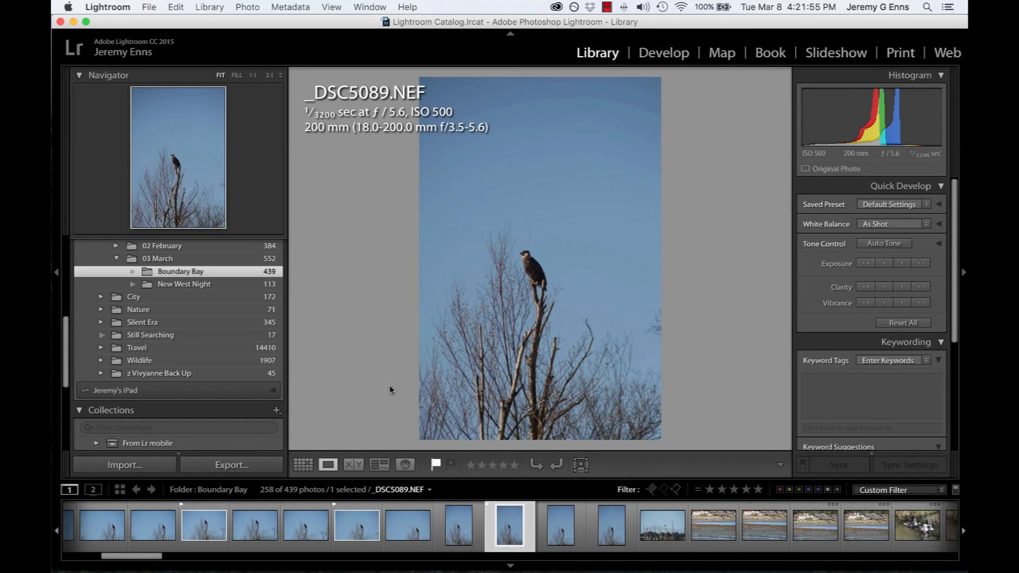
Flag the preceding photo, _DSC5088.NEF, as rejected and go back to _DSC5087.NEF
key("Left")
key("x")
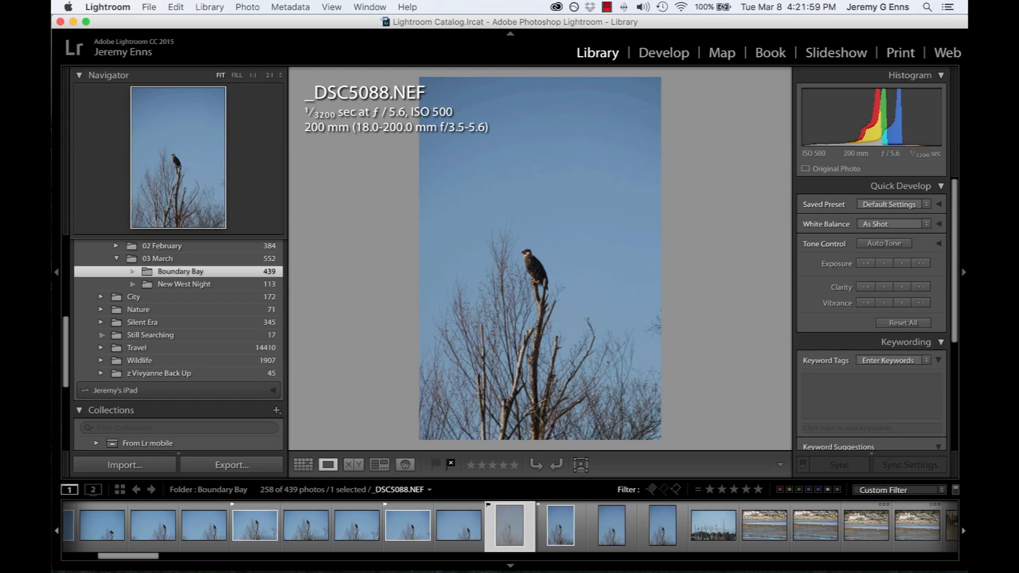
key("Left")
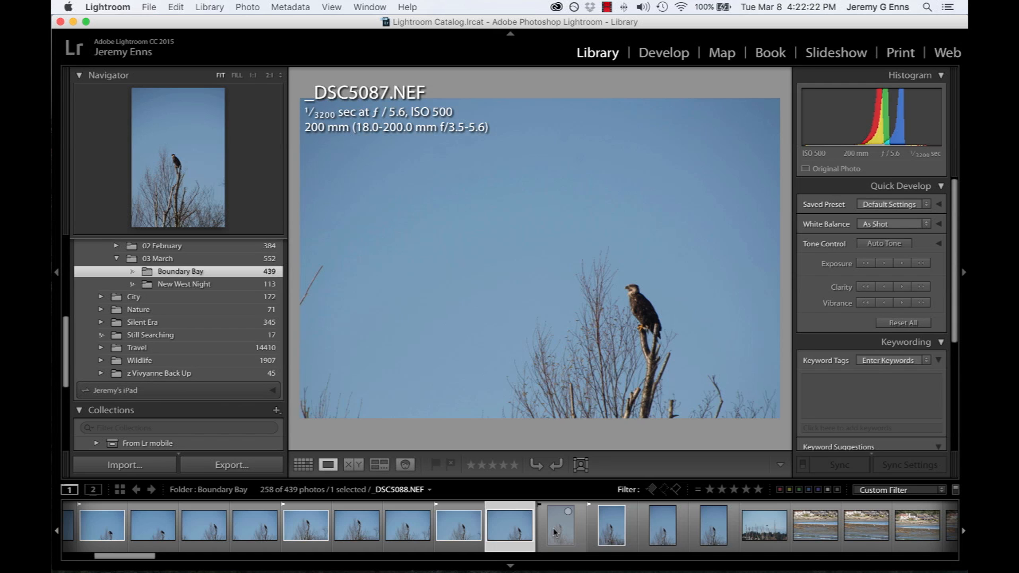
Remove the reject flag from _DSC5088.NEF and go back through the earlier eagle photos to _DSC5080.NEF
key("x")
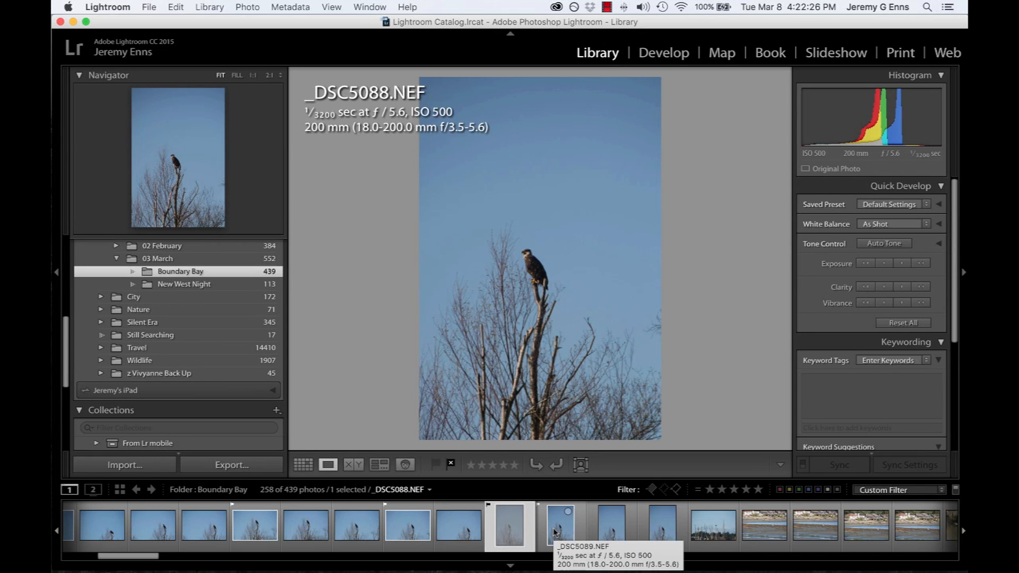
key("u")
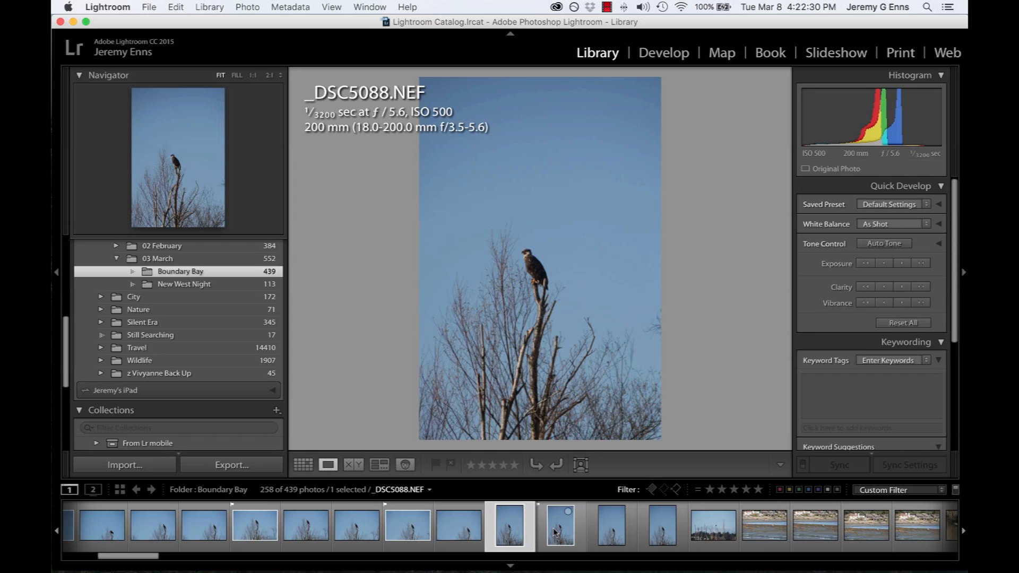
key("Left")
key("Left")
key("Left")
key("Left")
key("Left")
key("Left")
key("Left")
key("Left")
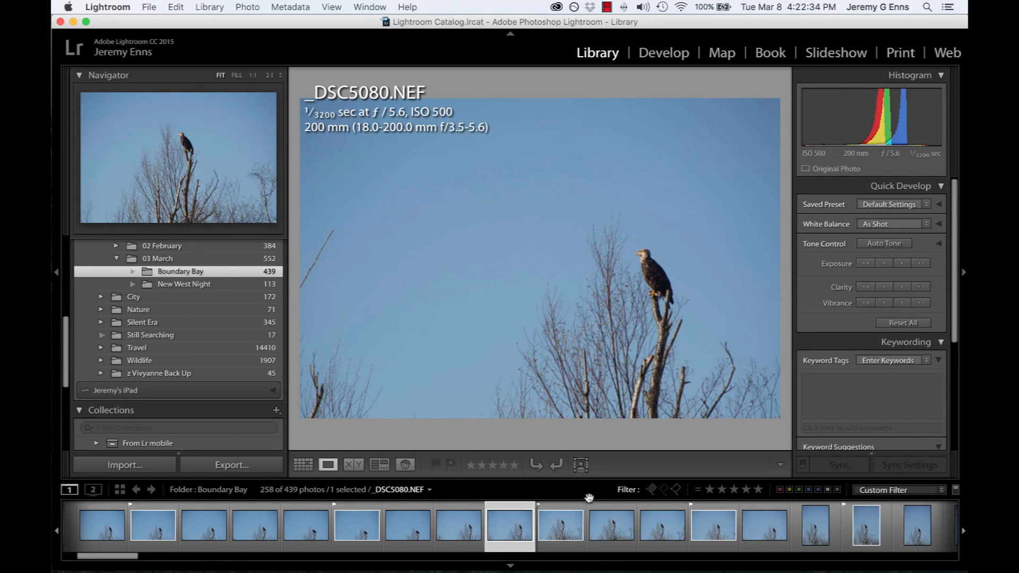
View the Boundary Bay photos filtered by picked, unflagged and rejected status in turn, clearing each filter
left_click(650, 489)
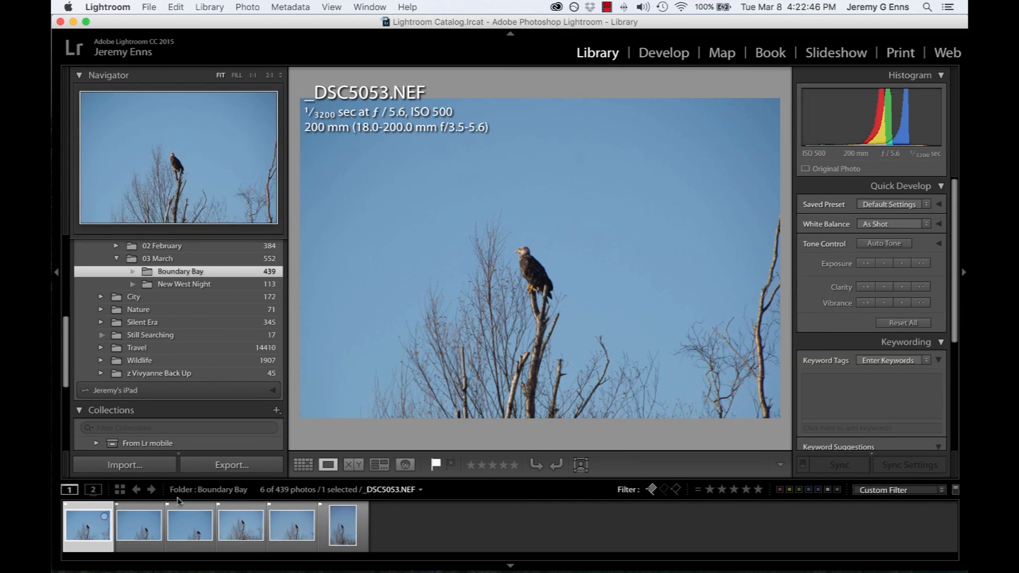
left_click(652, 489)
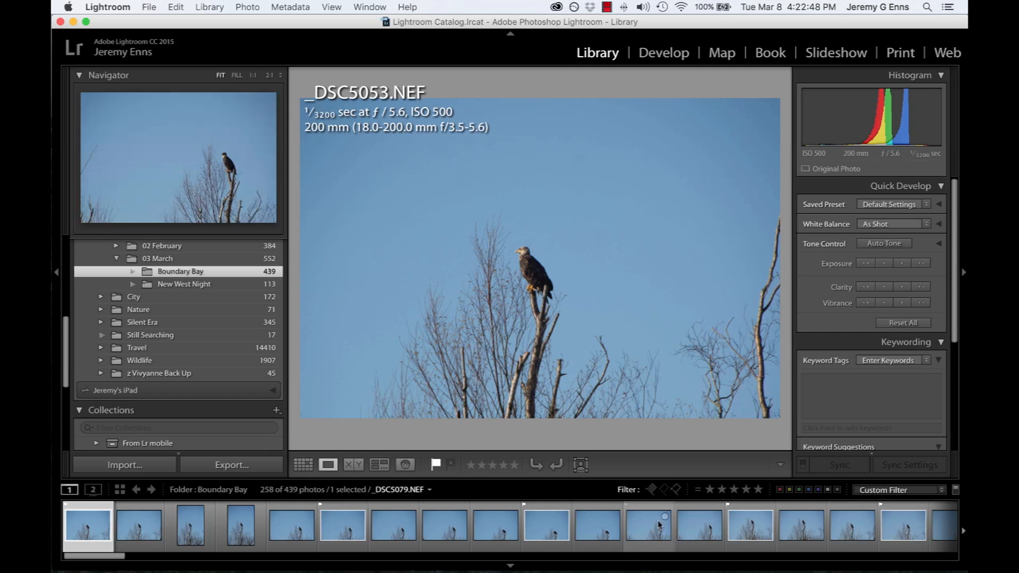
left_click(663, 489)
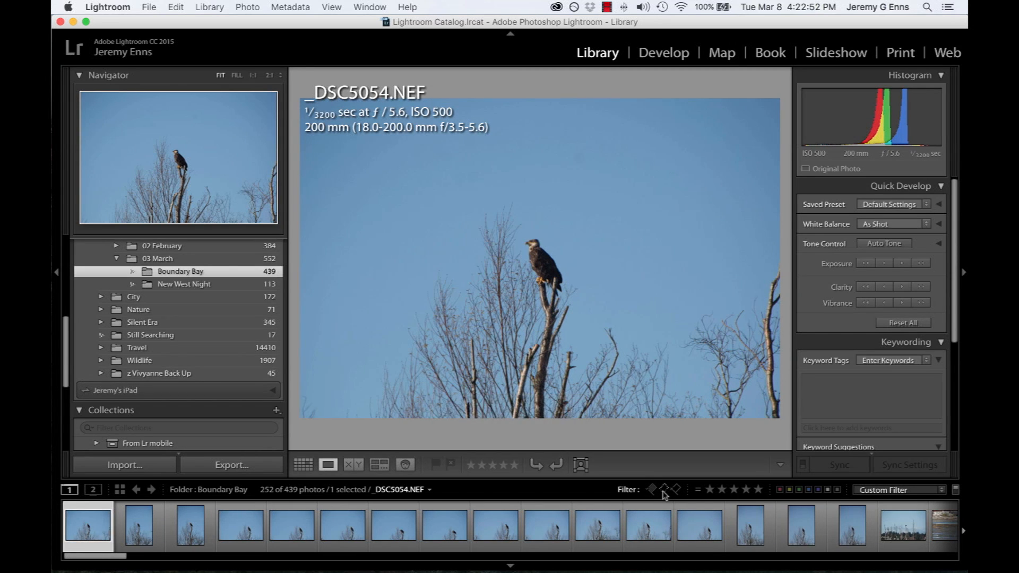
left_click(664, 490)
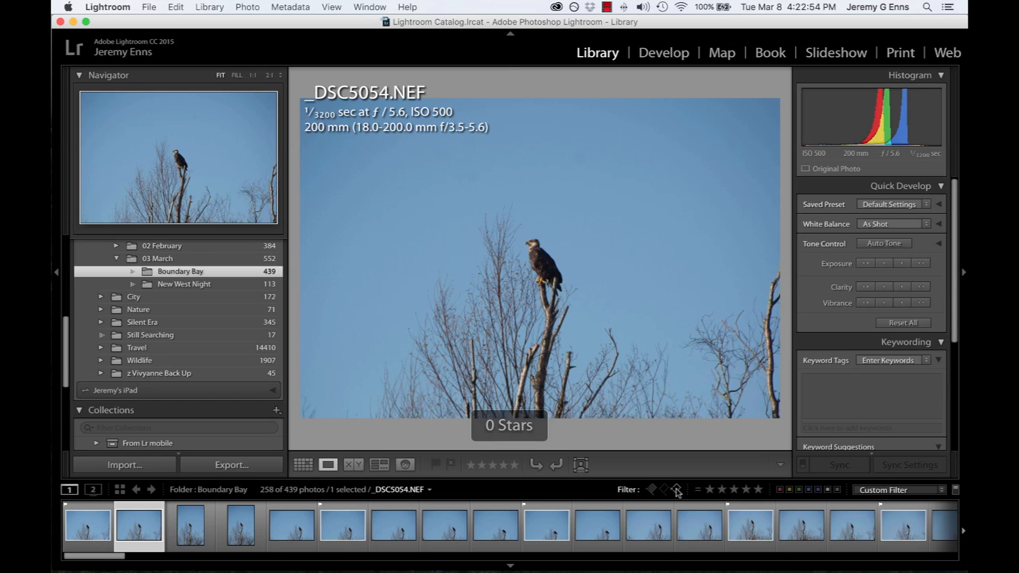
left_click(676, 489)
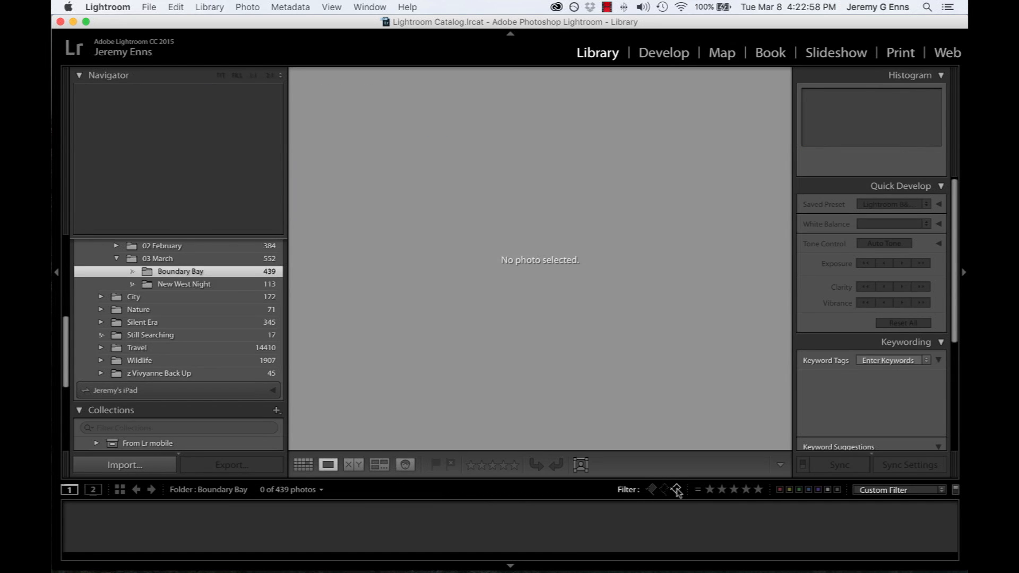
left_click(677, 489)
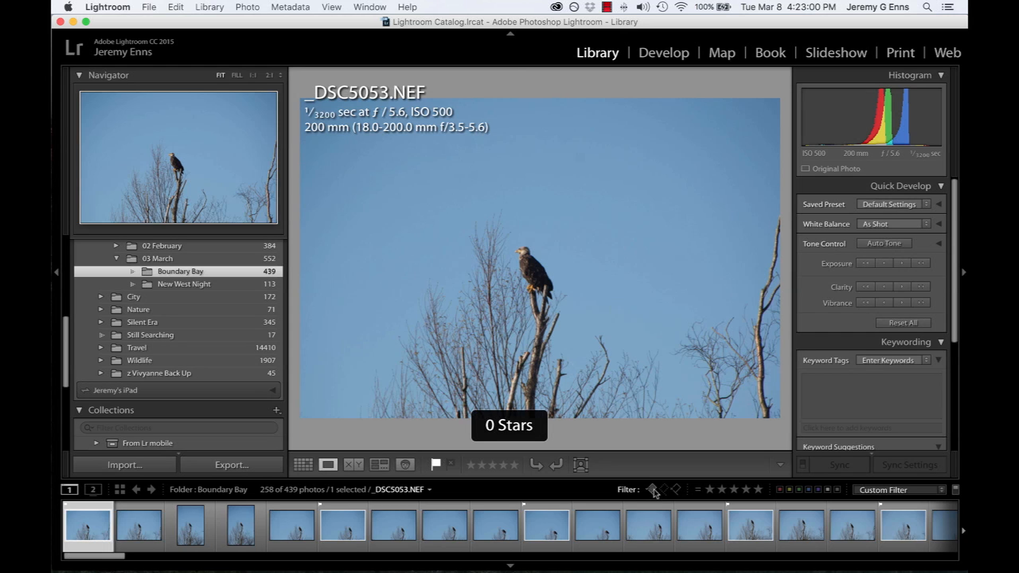
Filter to the unflagged photos, select them all in Grid view, open the prompt for deleting them and cancel it
left_click(652, 489)
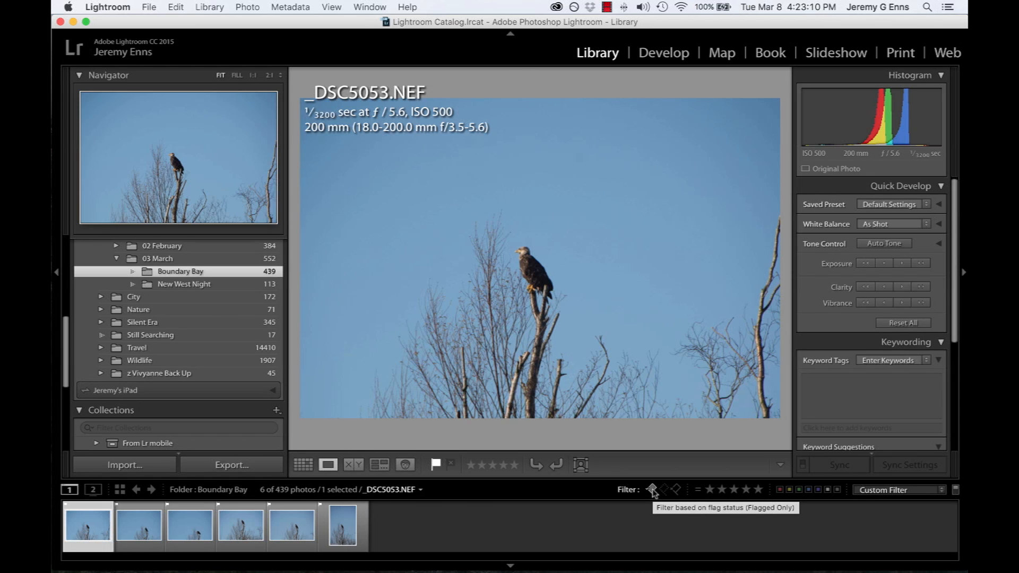
left_click(663, 489)
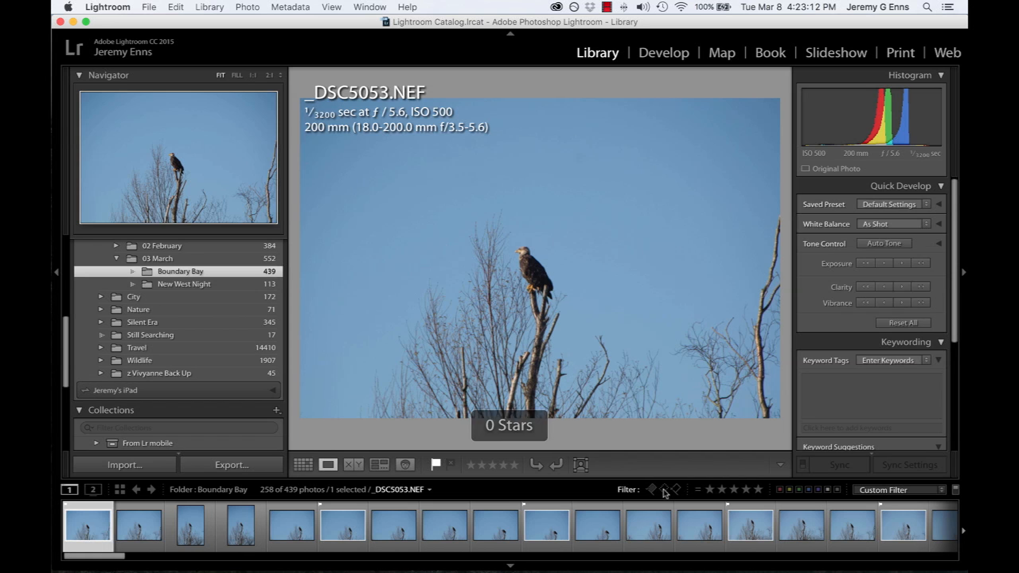
left_click(663, 490)
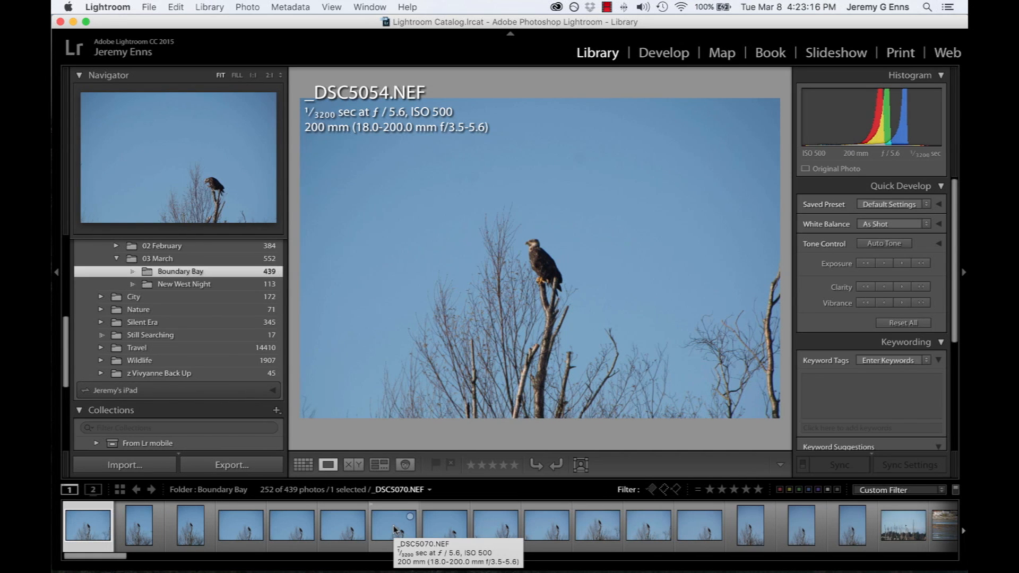
key("g")
key("super+a")
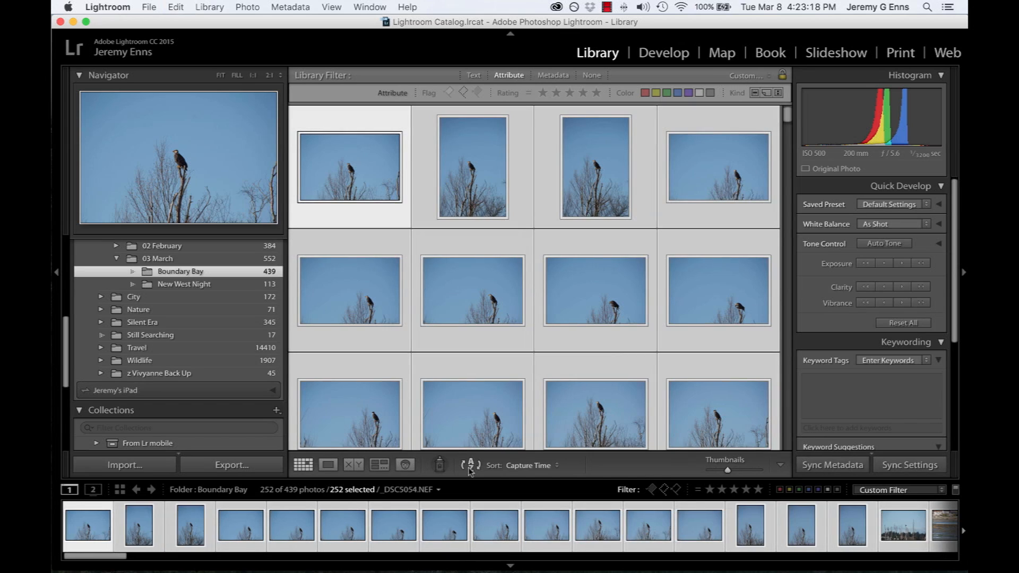
key("Delete")
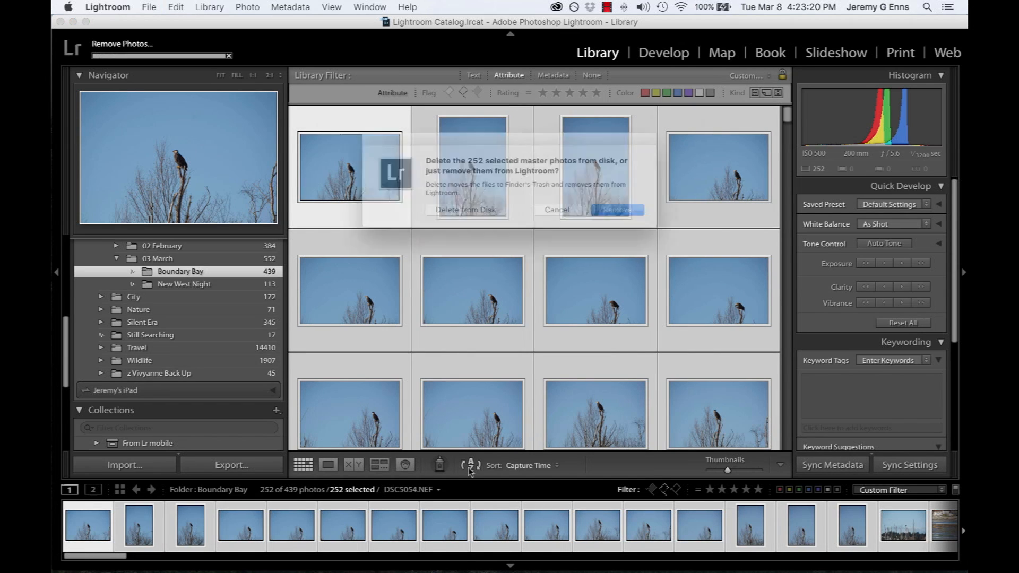
left_click(561, 212)
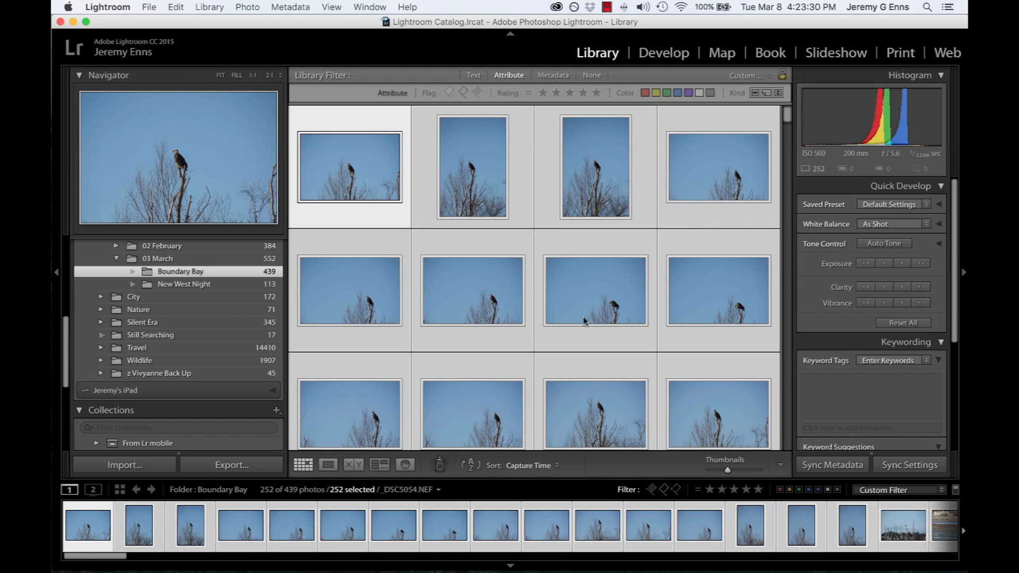
Filter the Boundary Bay photos to picks only, select them all and rate them 1 star
left_click(652, 490)
left_click(664, 490)
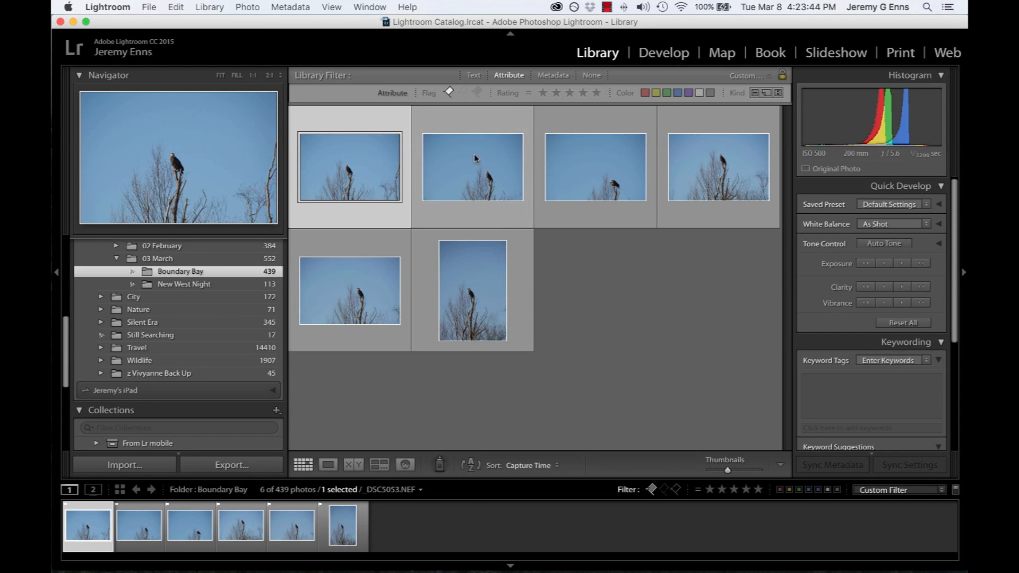
key("super+a")
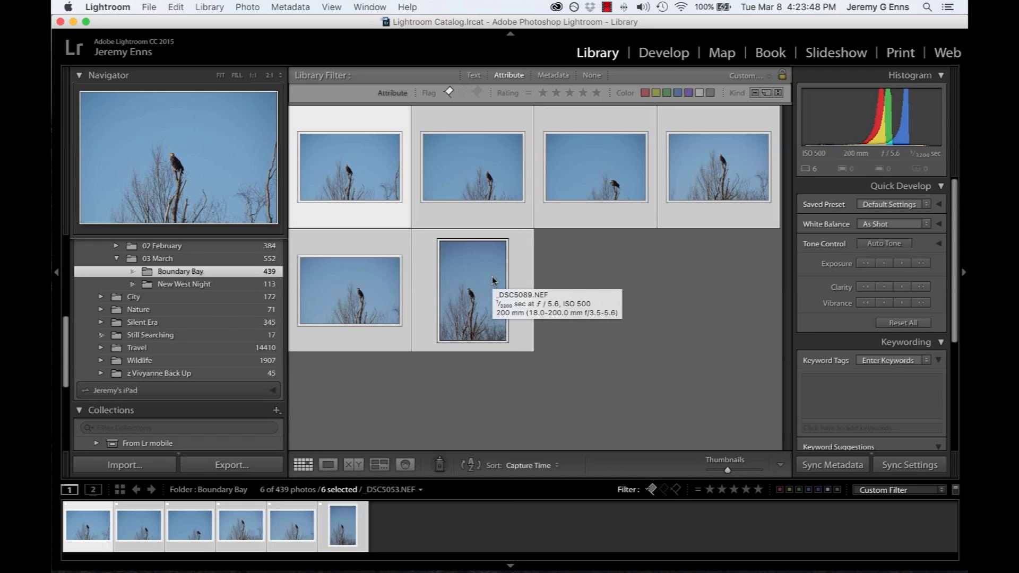
key("1")
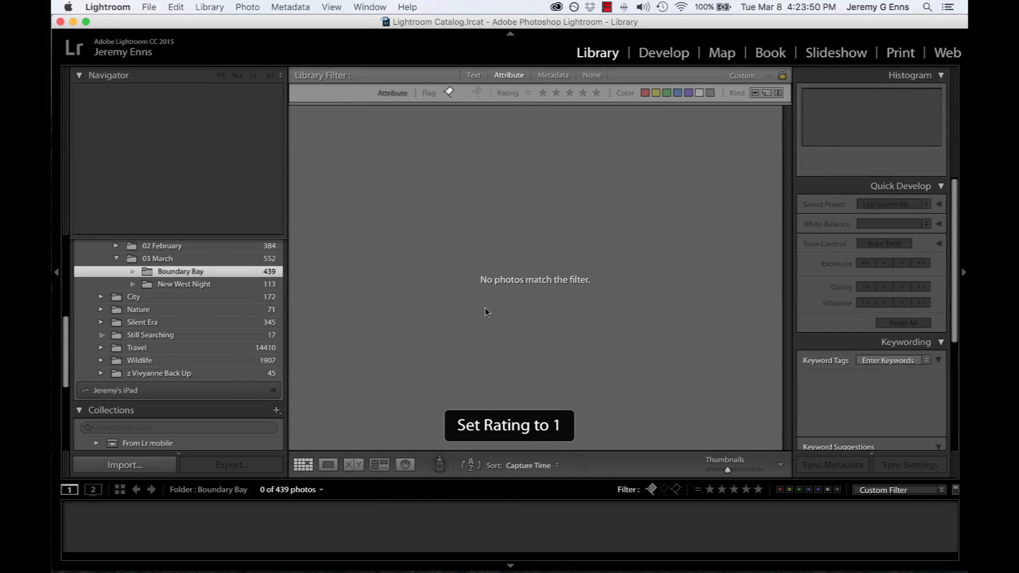
Filter the picks to 1 star and, in Loupe view, rate selected eagle photos 3 stars, including _DSC5053.NEF and _DSC5089.NEF
left_click(709, 489)
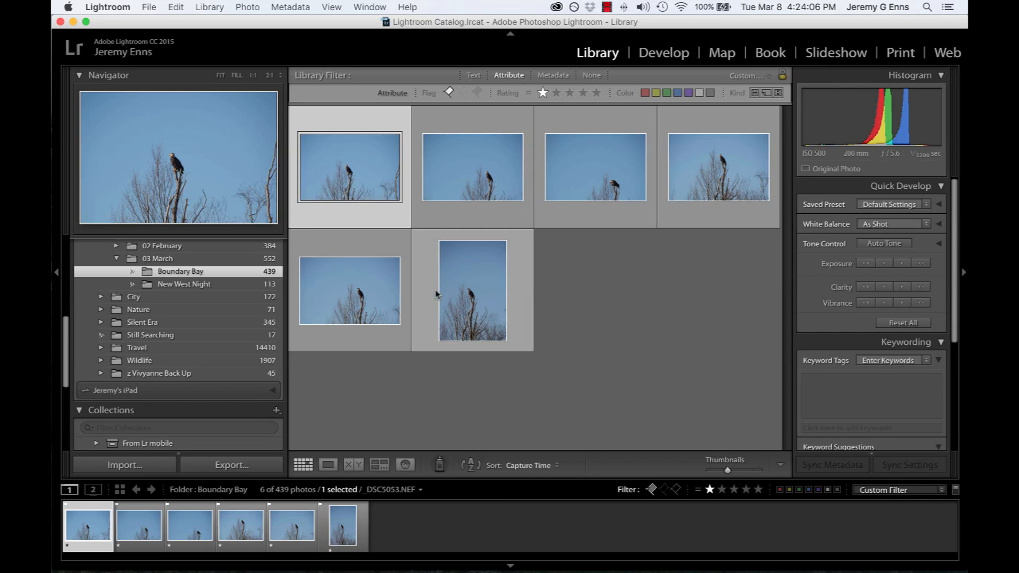
double_click(366, 188)
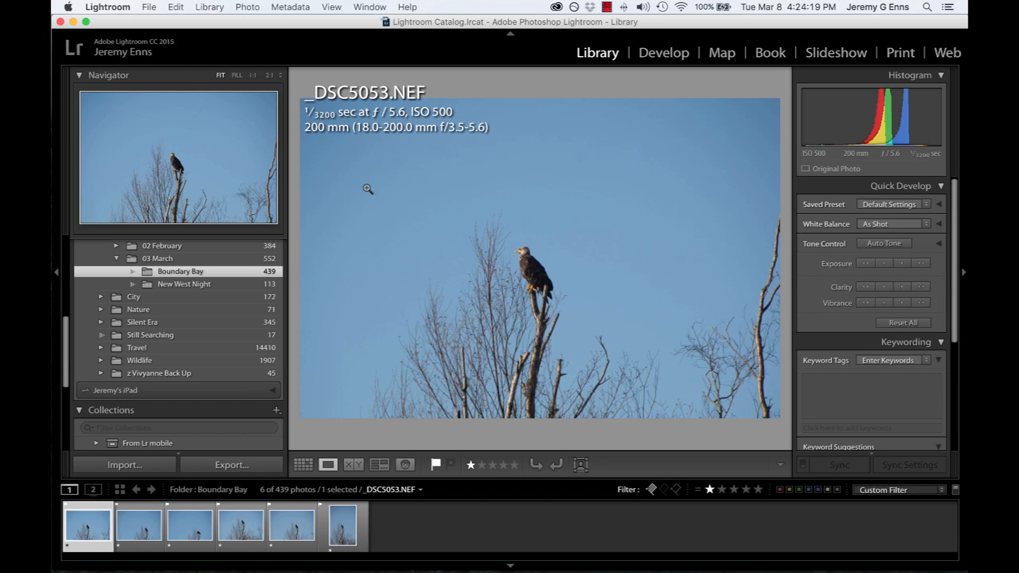
key("3")
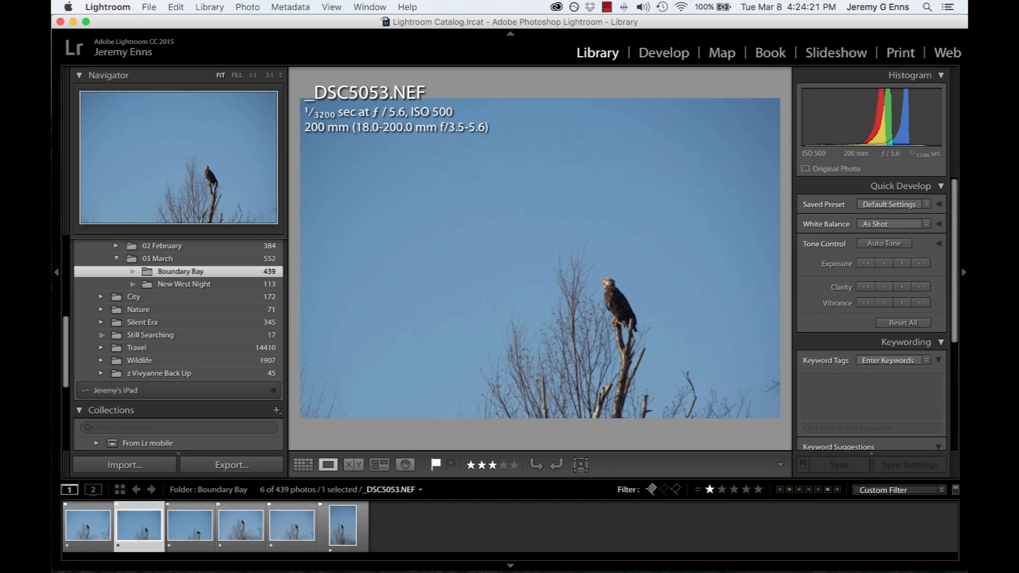
key("3")
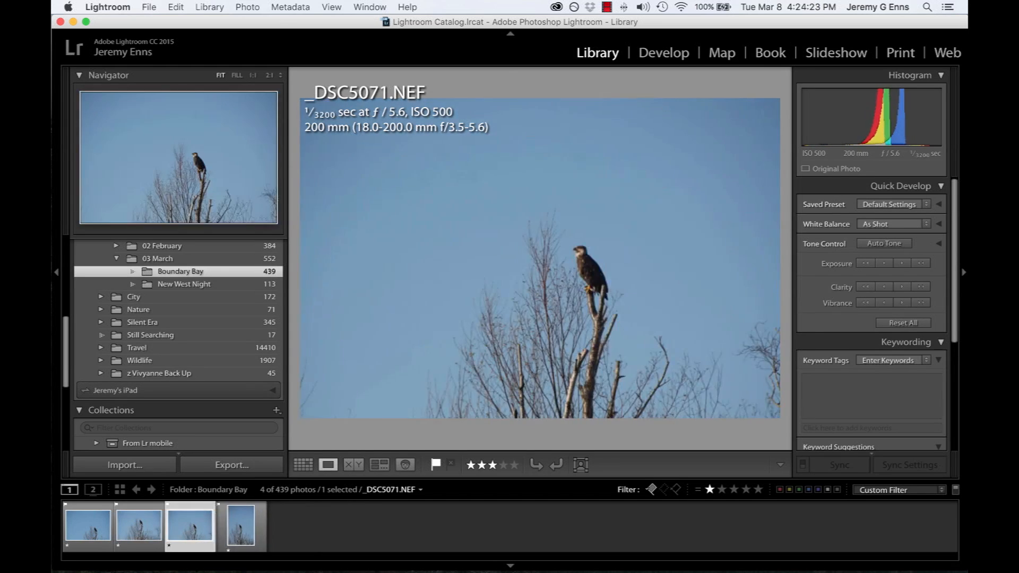
key("3")
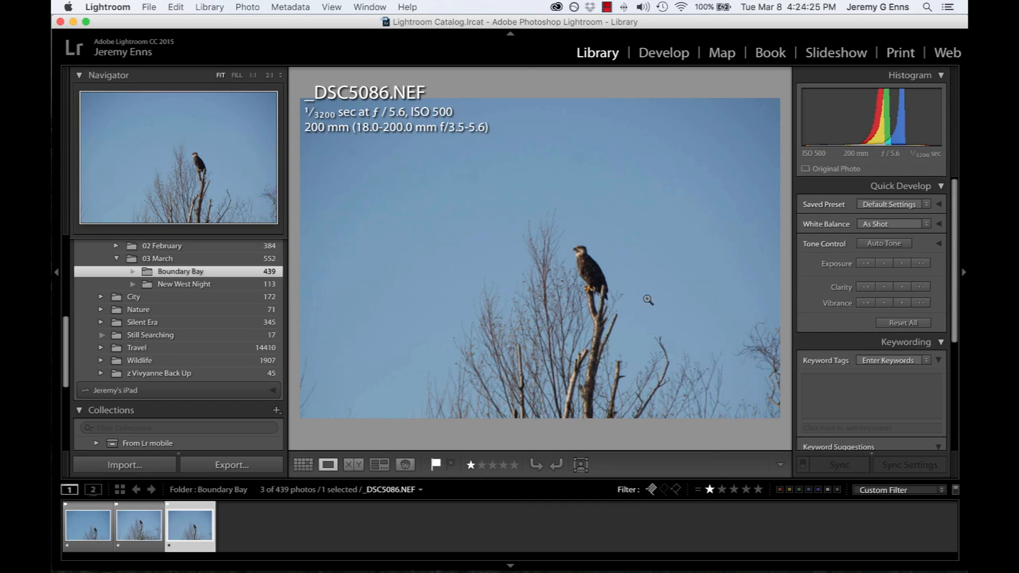
Filter the picks to 3 stars, rate _DSC5062.NEF and the duck photo _DSC5118.NEF 4 stars, and filter to 4 stars
left_click(734, 490)
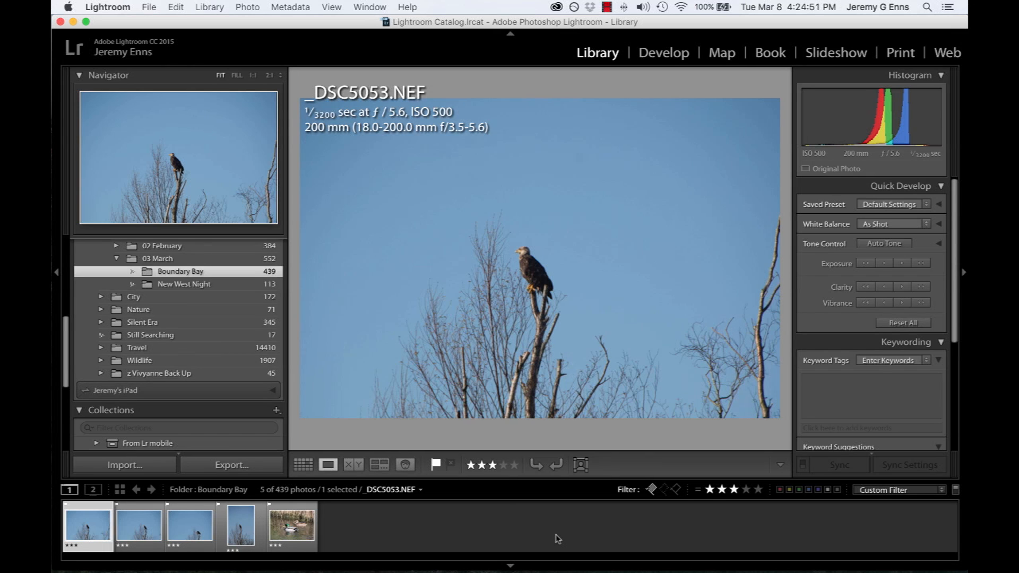
key("Right")
key("Right")
key("Left")
key("4")
key("Right")
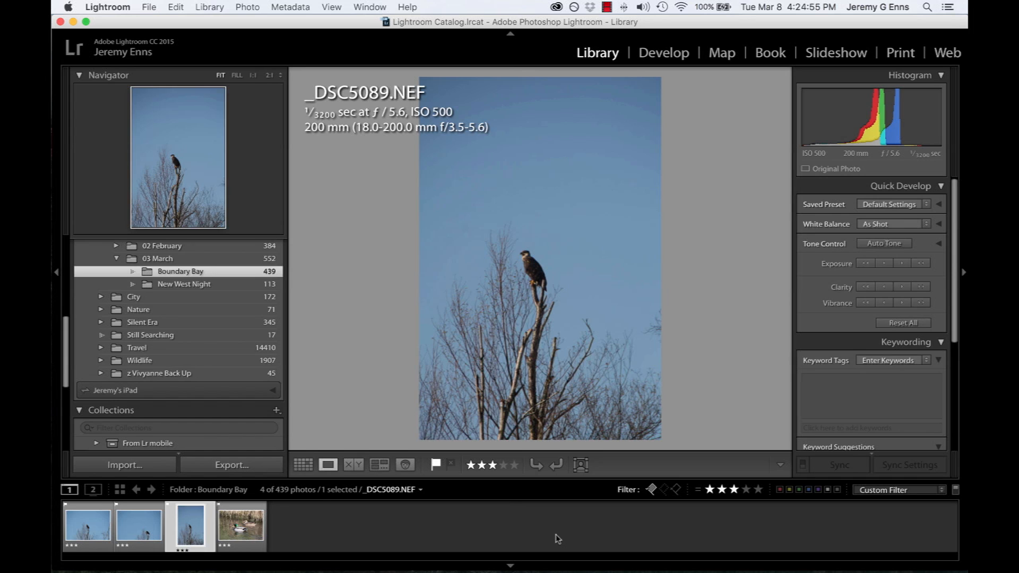
key("Right")
key("4")
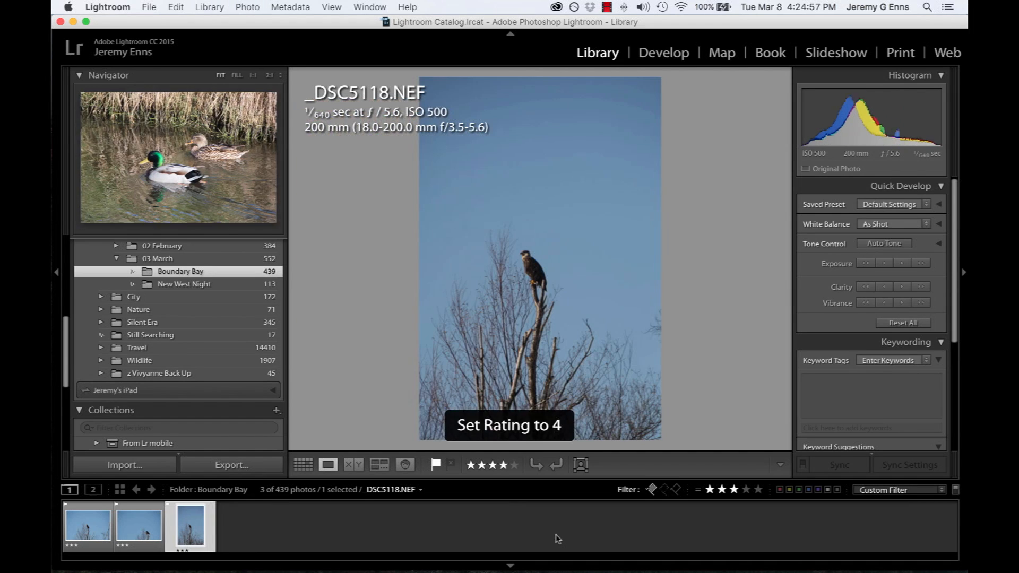
left_click(746, 488)
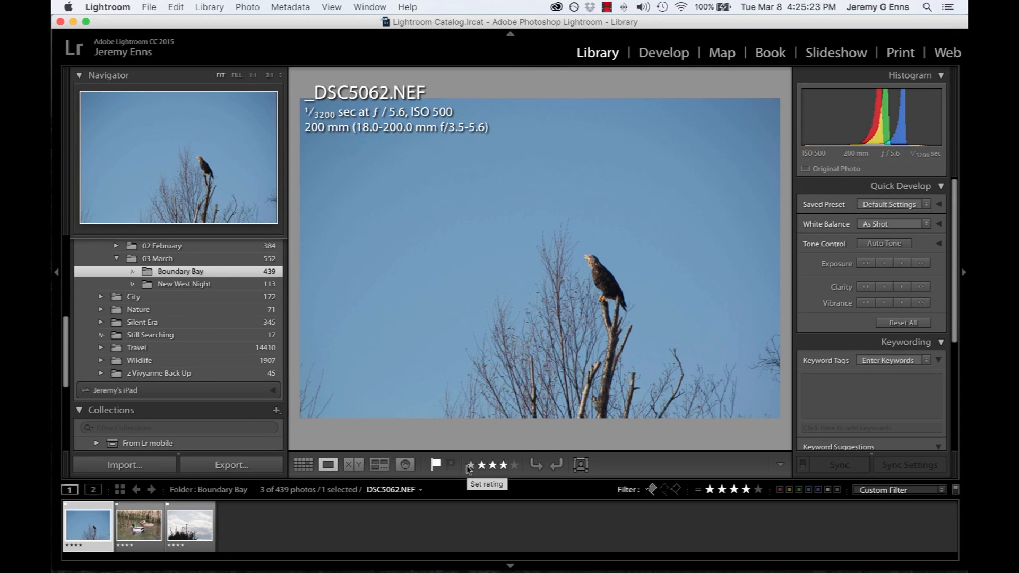
Look over the color label options, apply the red label to _DSC5062.NEF and remove it again
left_click(247, 6)
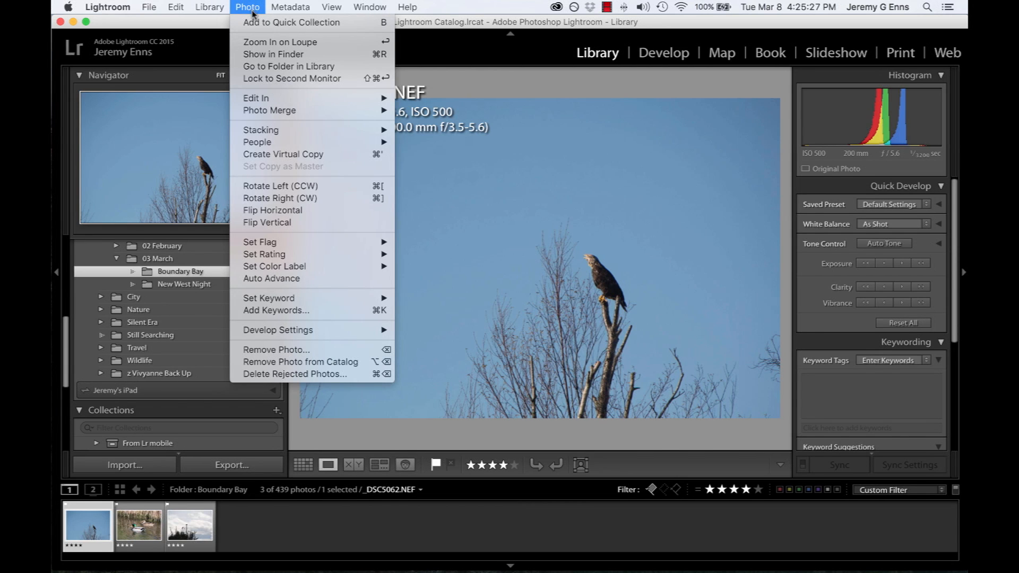
mouse_move(284, 271)
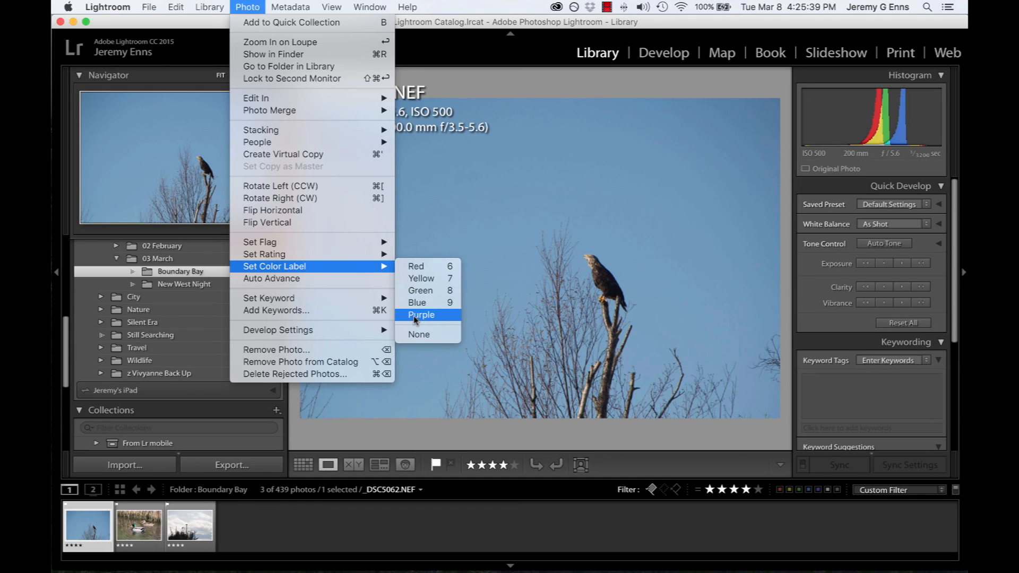
left_click(349, 538)
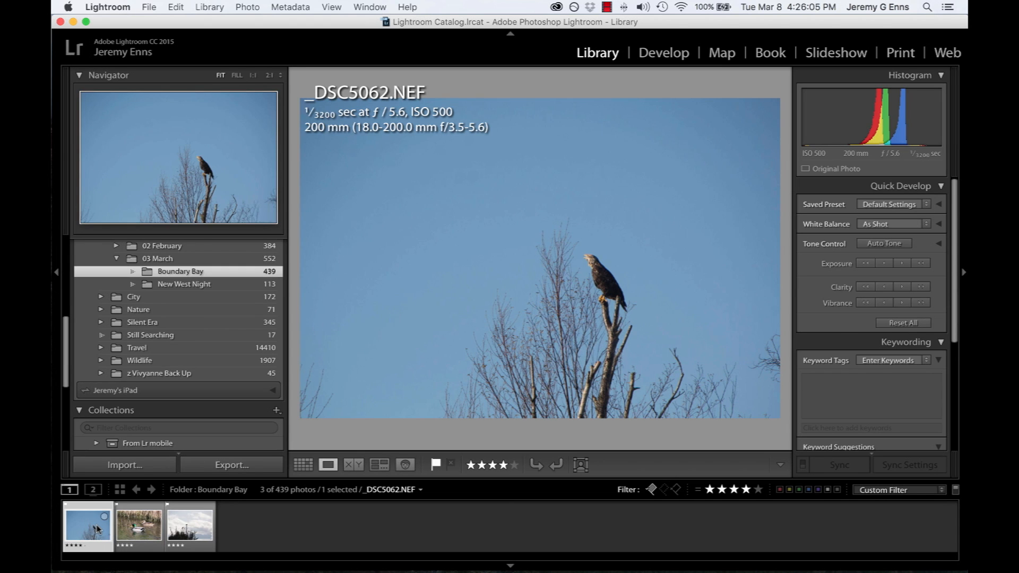
key("6")
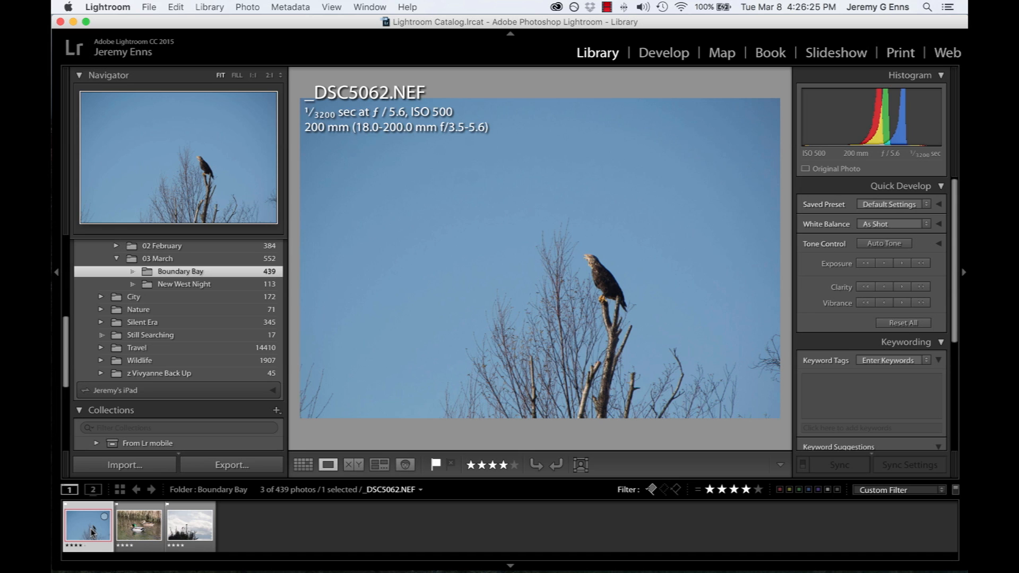
key("6")
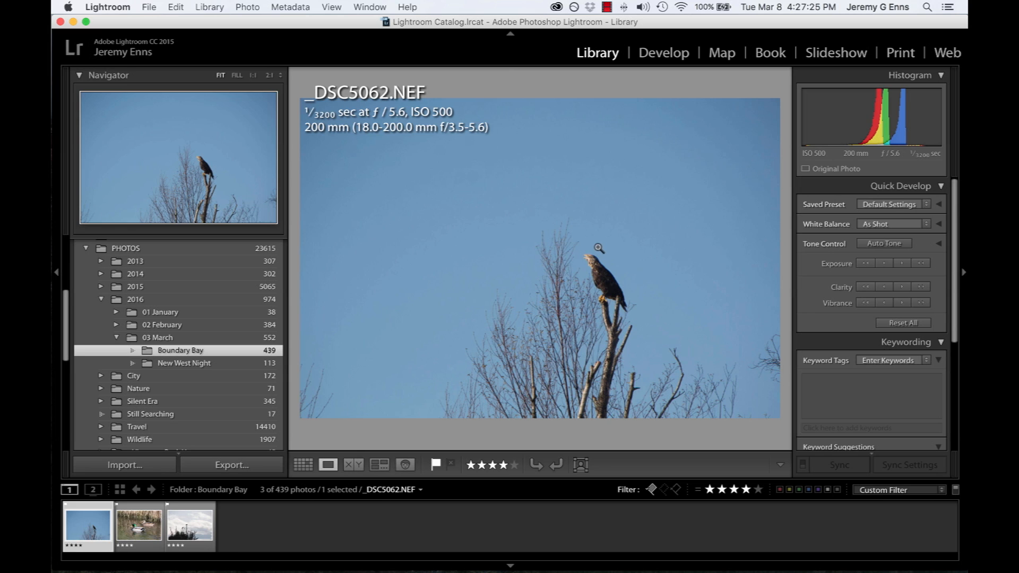
Add the keywords Boundary Bay and Eagle to the eagle photo _DSC5062.NEF
left_click(863, 384)
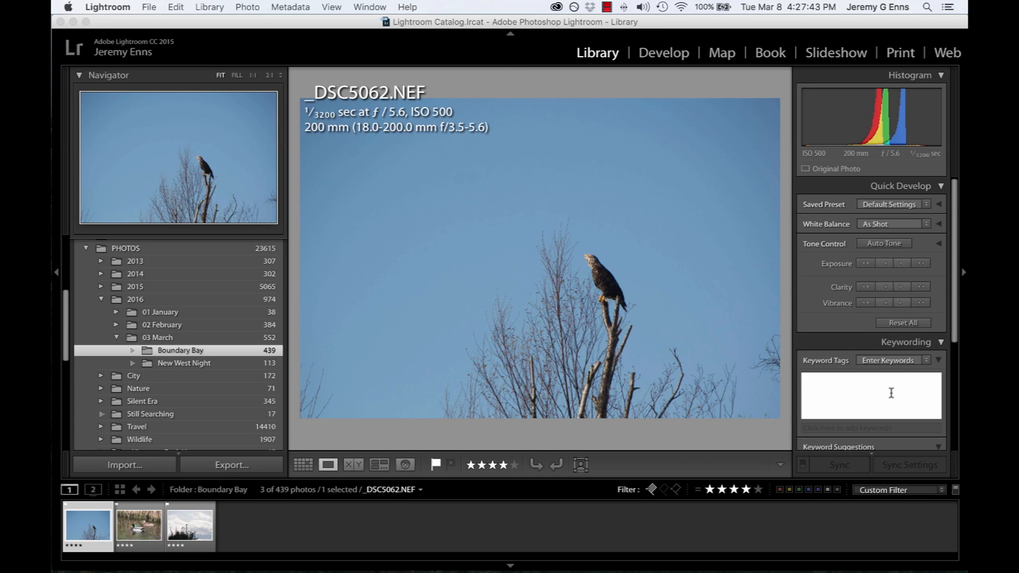
type("Boundary Bay")
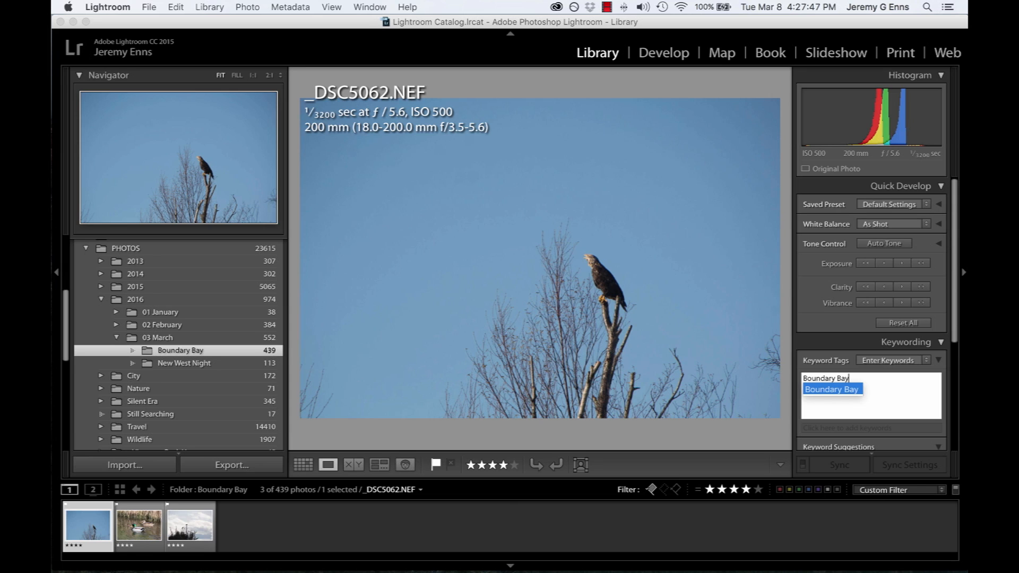
key("Return")
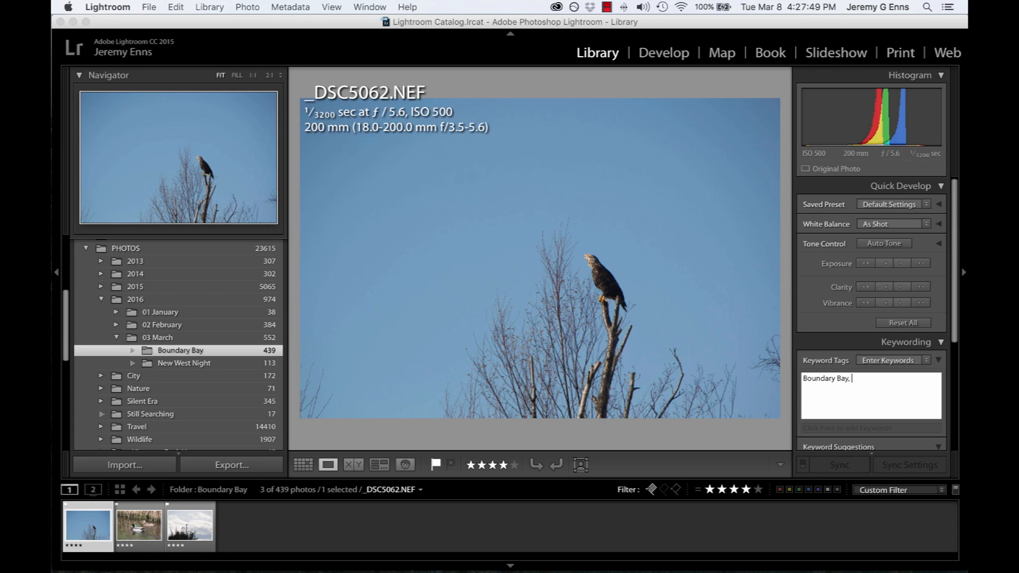
type("Eagle")
key("Return")
Add Bald Eagle, Wildlife and Bird to the photo's keywords and apply the keyword list
type("B")
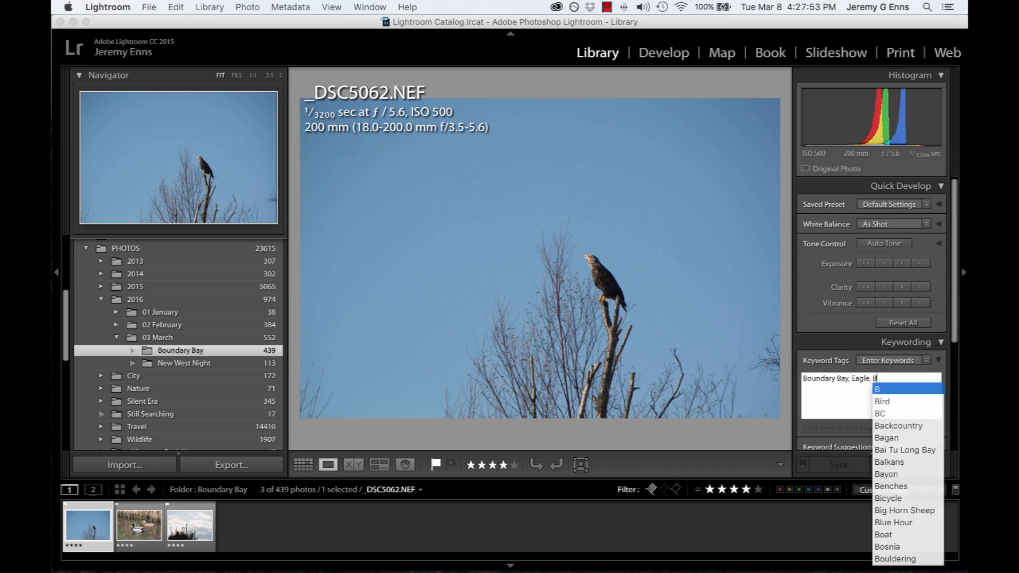
type("ald Eagle, ")
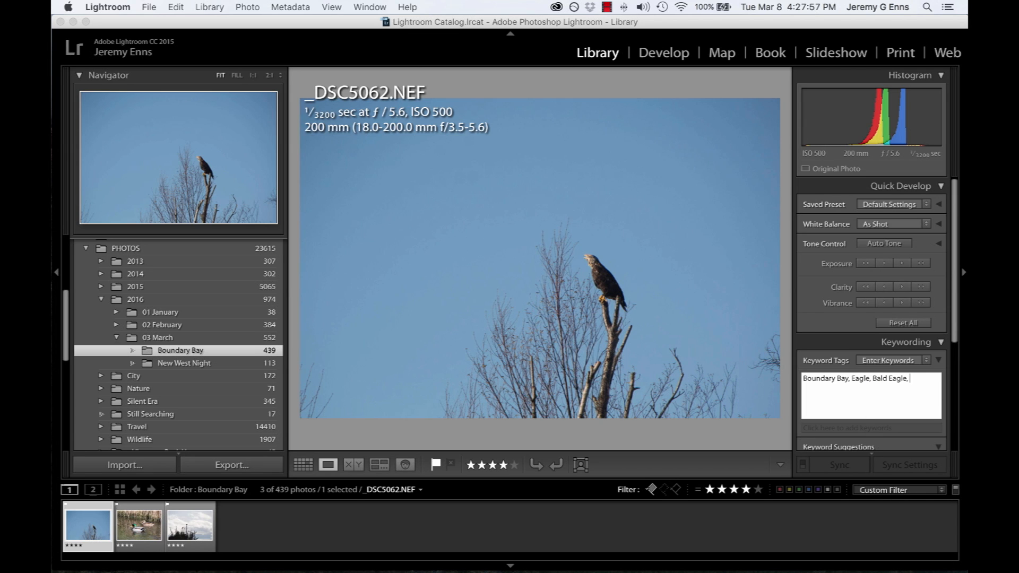
type("Wildlife, Bird")
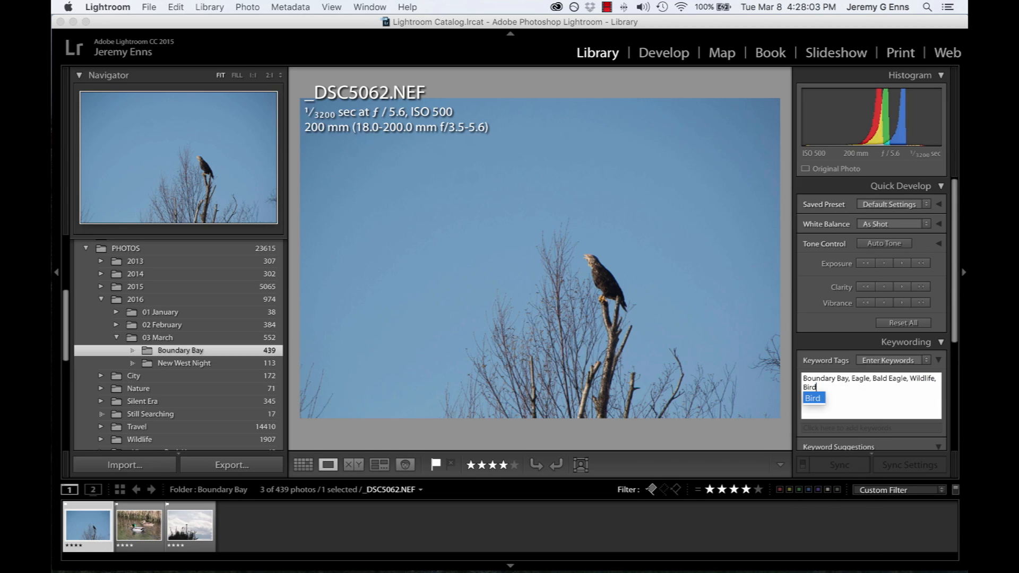
key("Return")
key("Return")
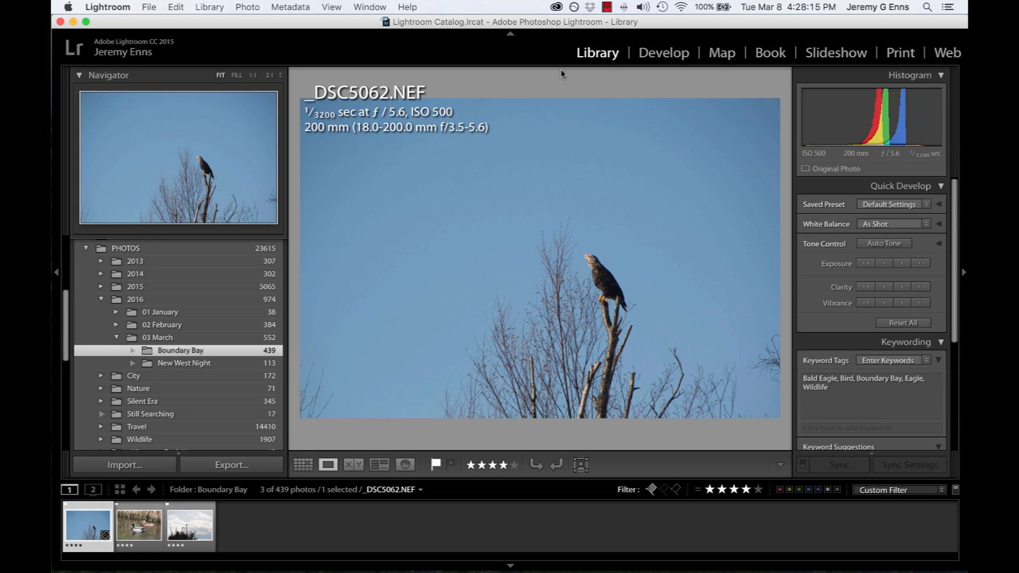
Return to Grid view and widen the photo source from Boundary Bay to the whole 2016 folder
key("g")
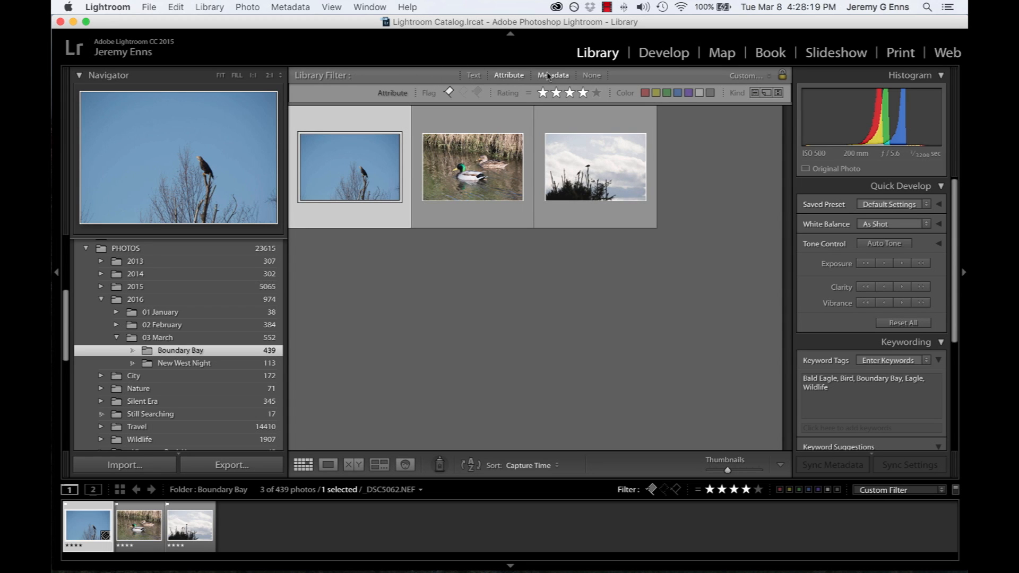
left_click(473, 75)
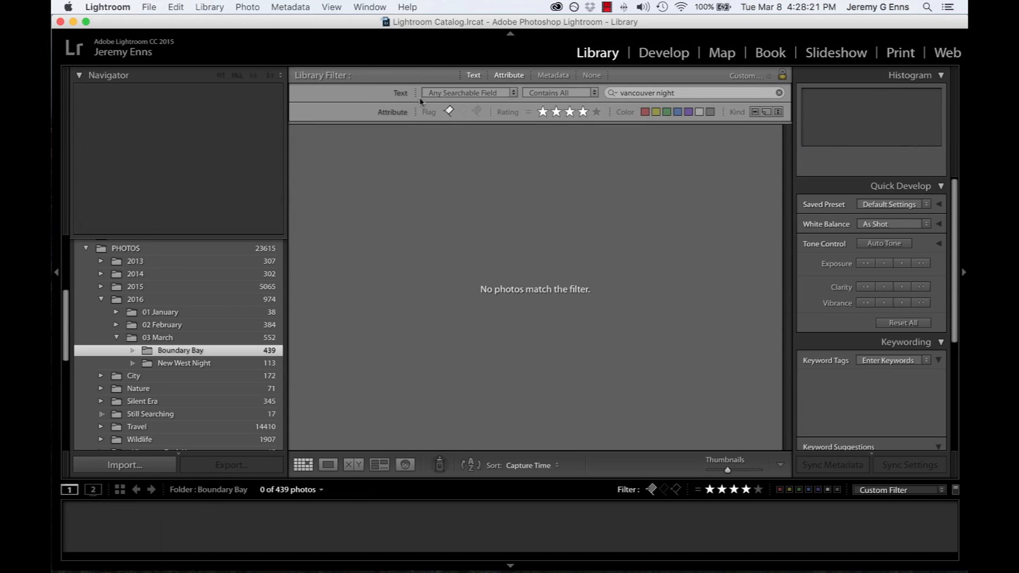
scroll(207, 255, "up", 5)
scroll(198, 253, "down", 6)
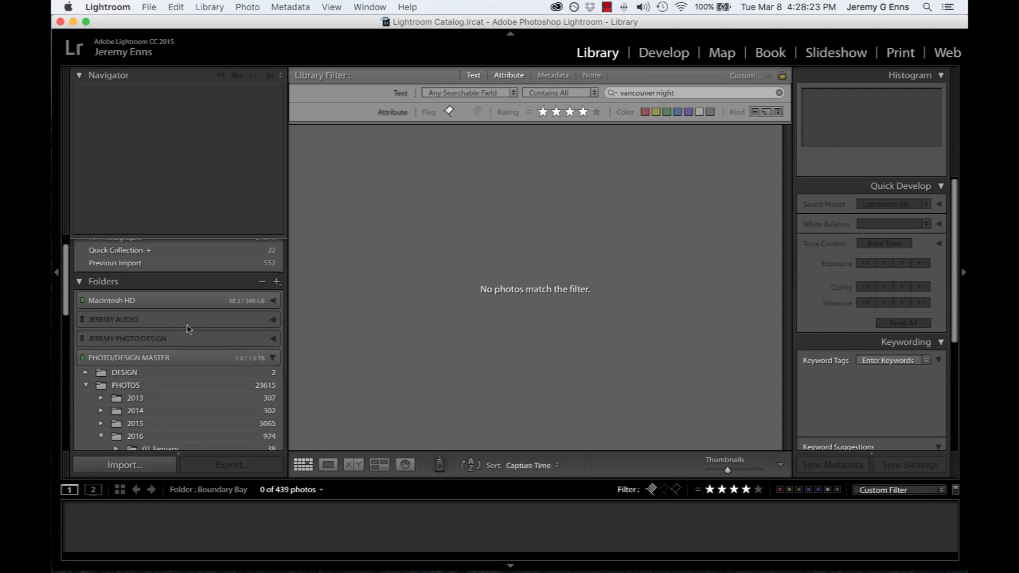
left_click(135, 304)
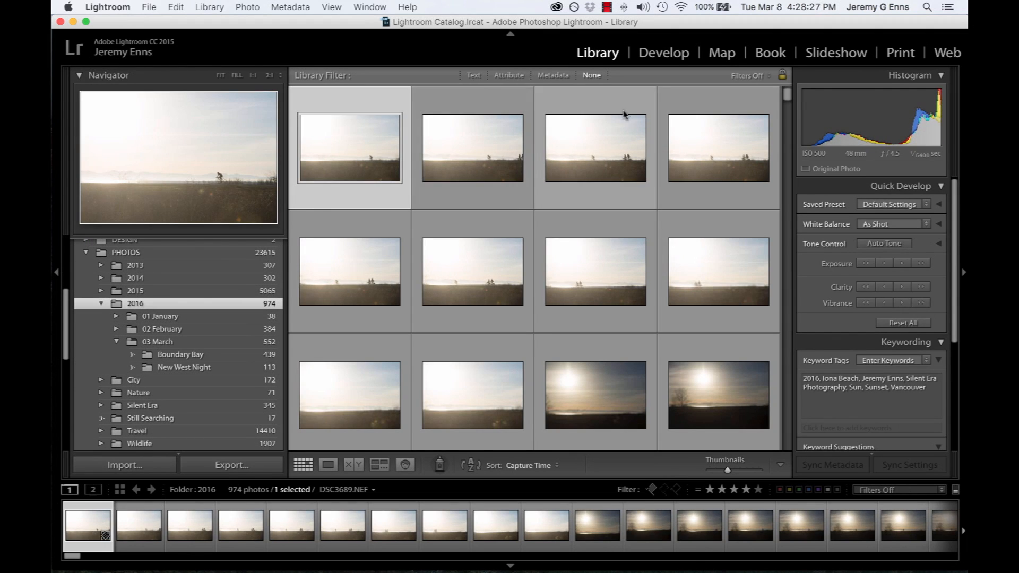
Search the 2016 folder's photos by text for "eagle", replacing the old search term
left_click(473, 75)
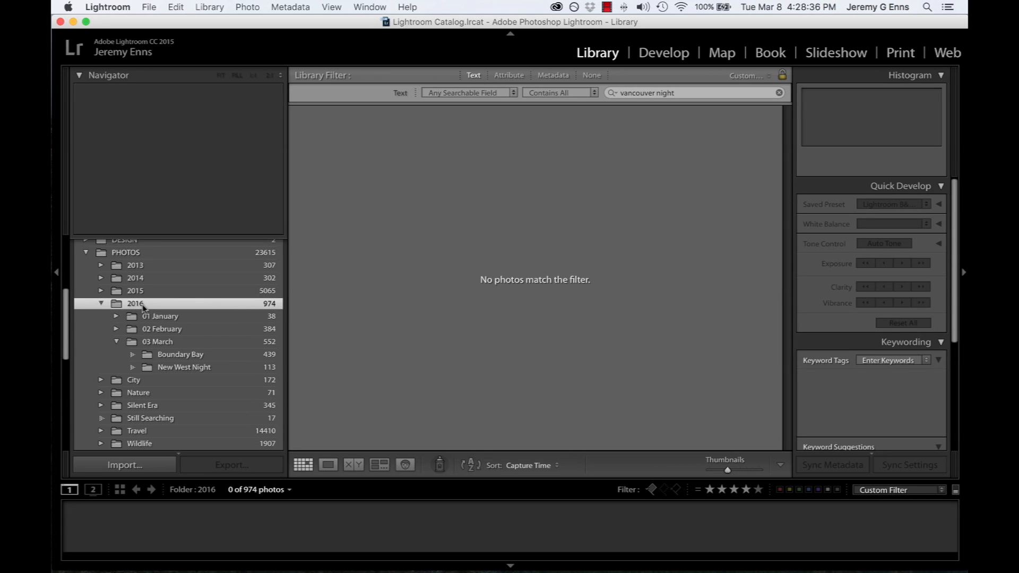
scroll(142, 307, "up", 8)
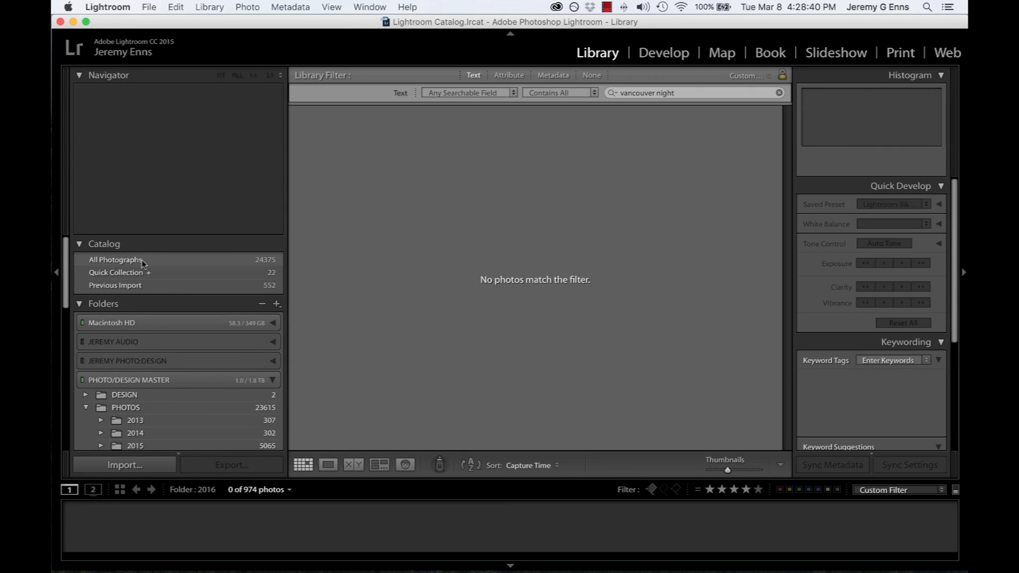
scroll(140, 262, "down", 5)
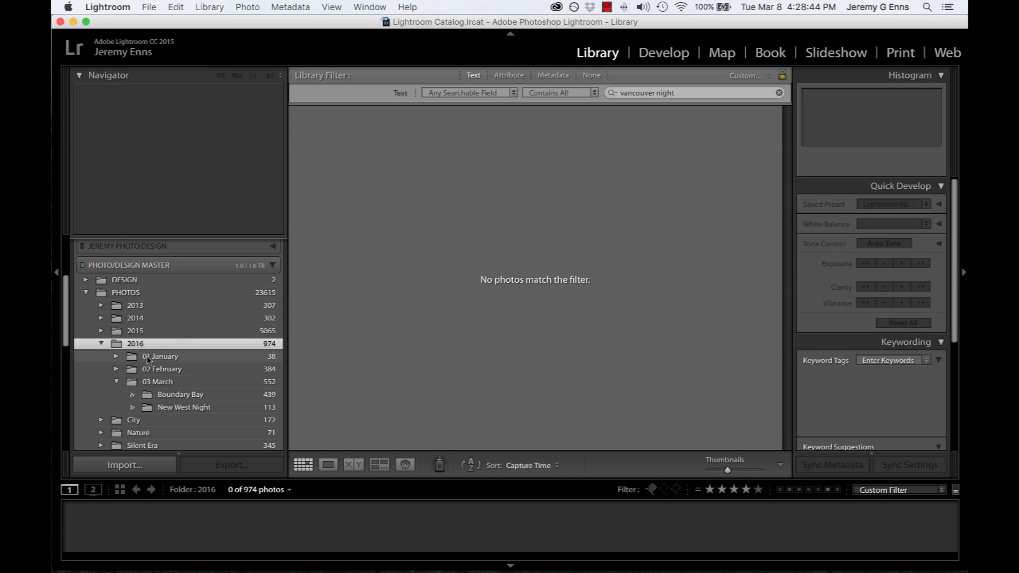
left_click(688, 94)
key("super+a")
key("BackSpace")
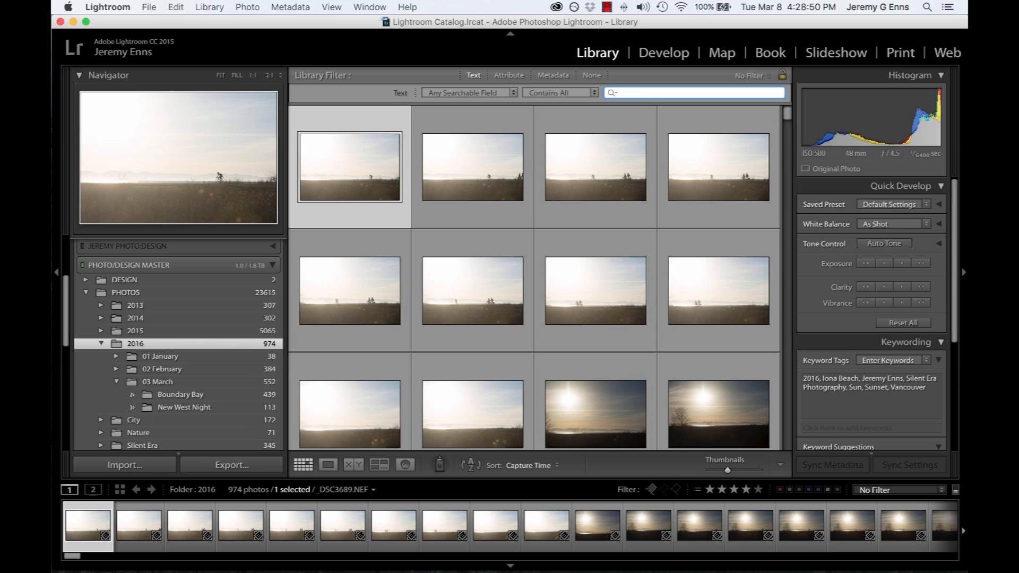
type("eagle")
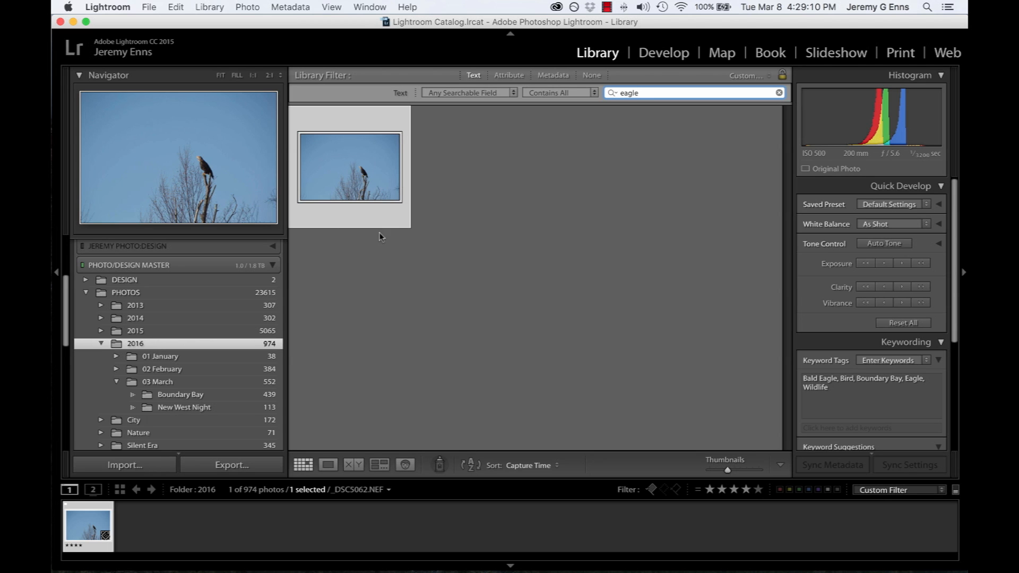
Clear the text search and switch the source to All Photographs in the catalog
left_click_drag(662, 96, 539, 90)
key("BackSpace")
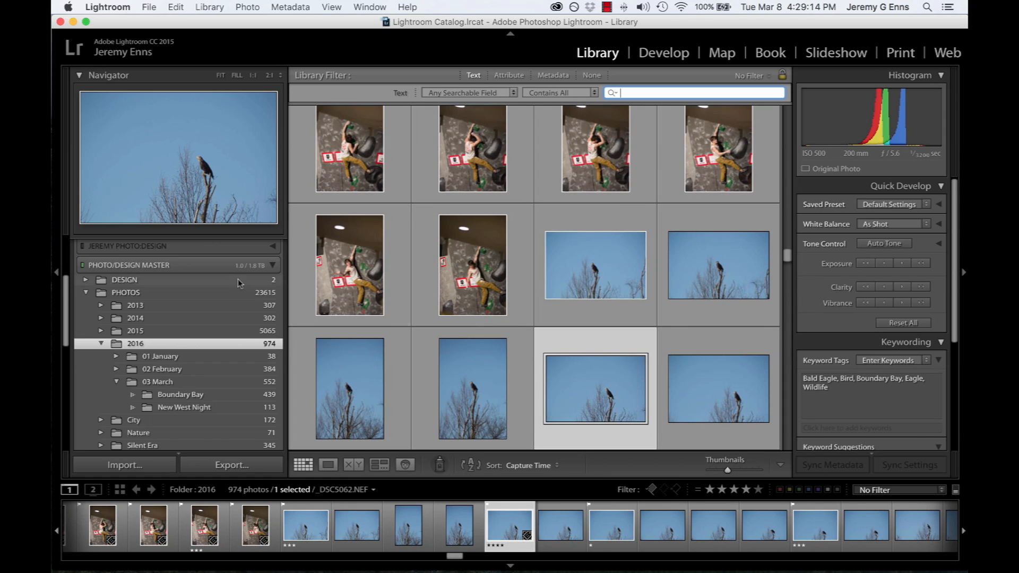
scroll(237, 282, "up", 5)
scroll(213, 282, "down", 2)
left_click(183, 264)
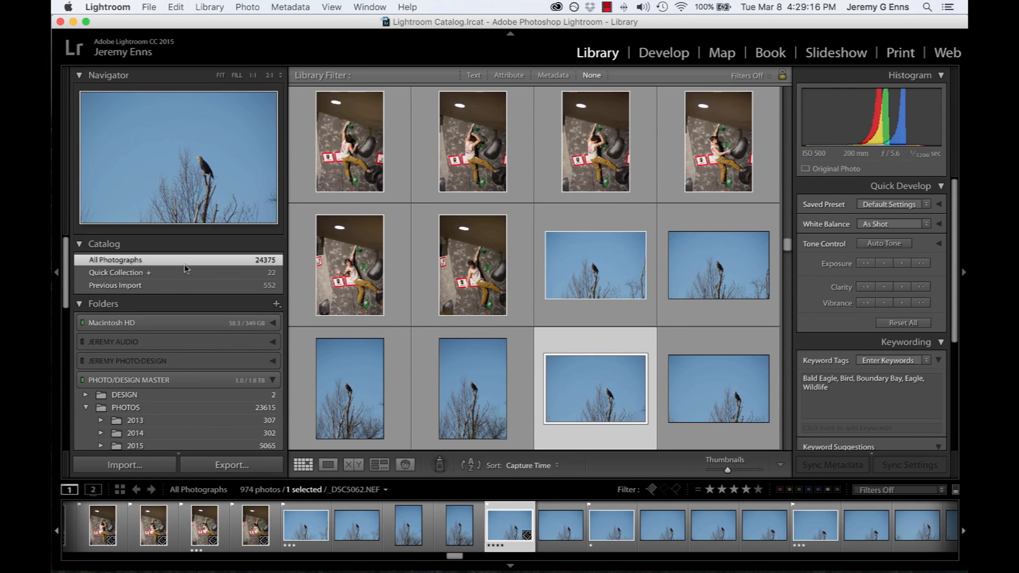
scroll(560, 243, "up", 15)
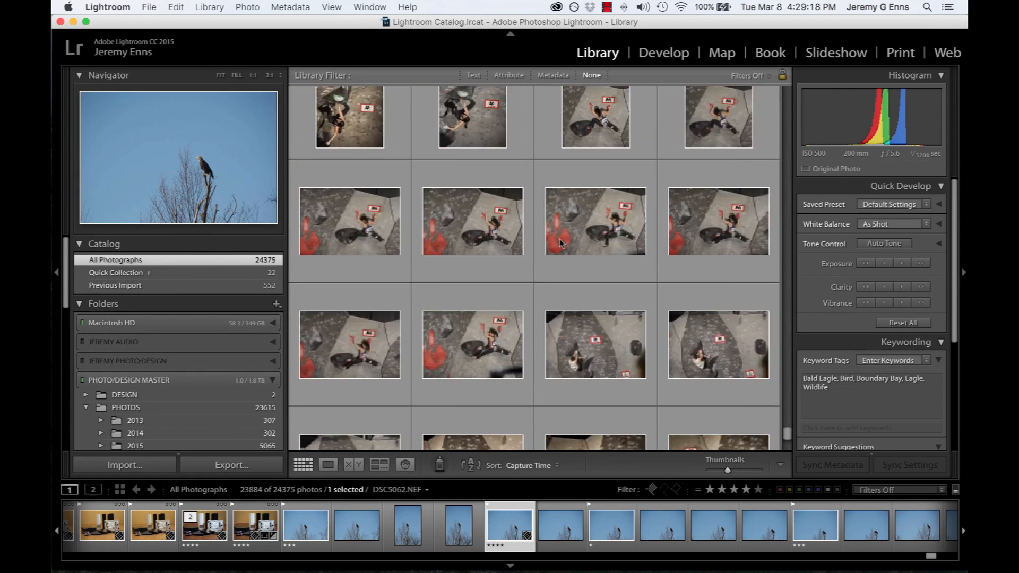
scroll(561, 243, "up", 3)
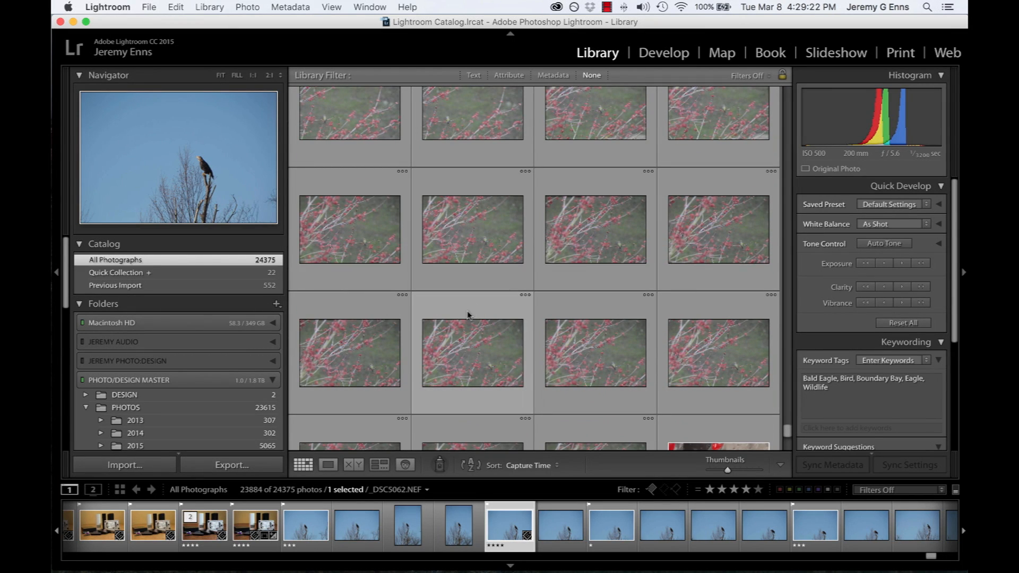
Search all photographs by text for "mountains" and look through the matching photos
left_click(474, 76)
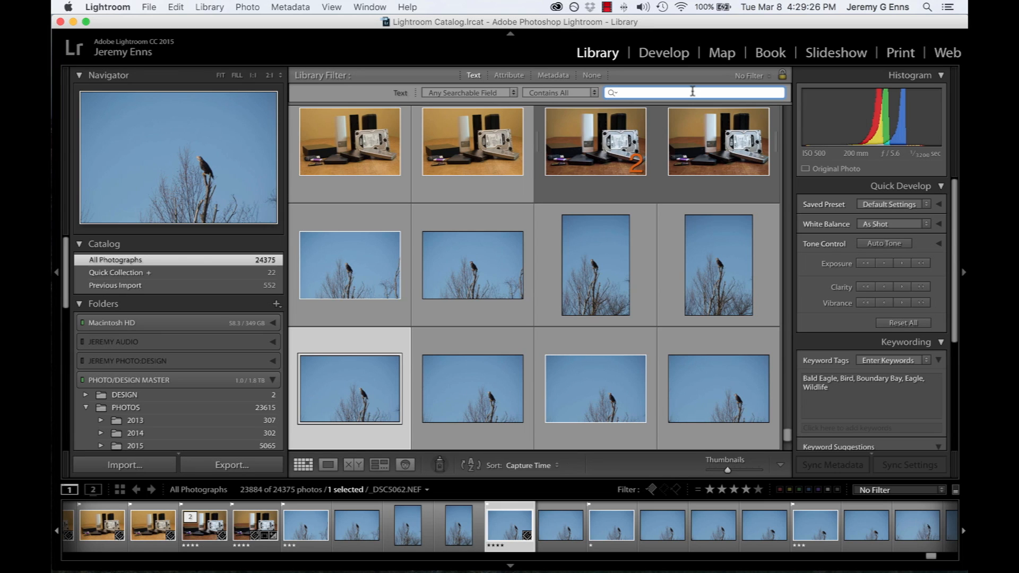
type("mountains")
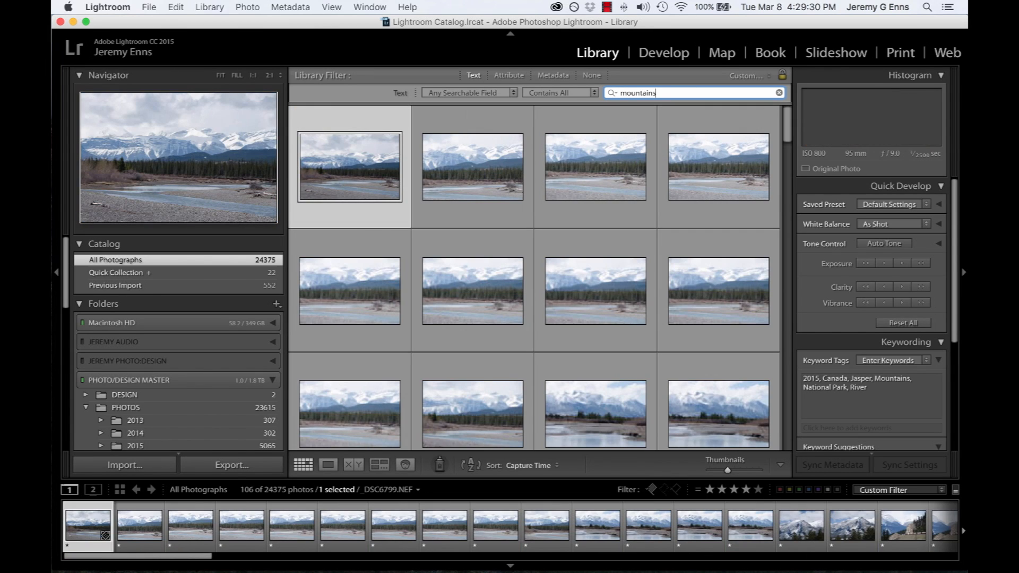
scroll(637, 261, "down", 15)
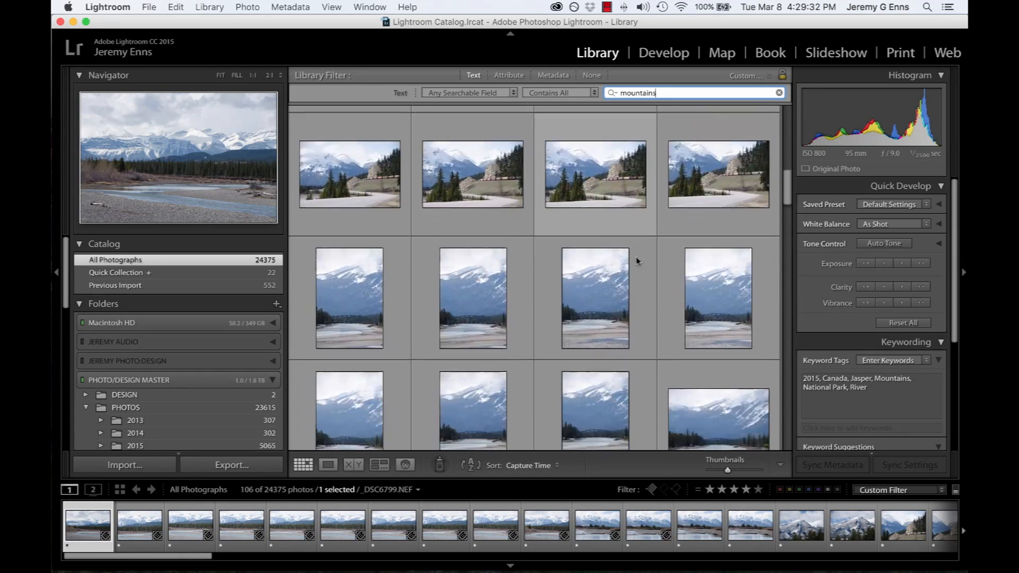
scroll(637, 261, "down", 15)
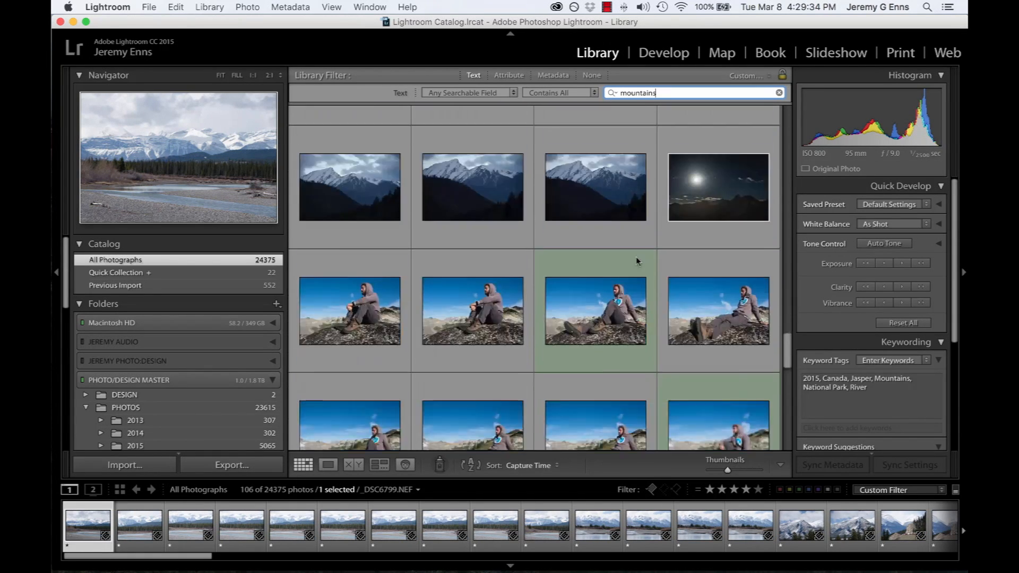
scroll(636, 261, "up", 10)
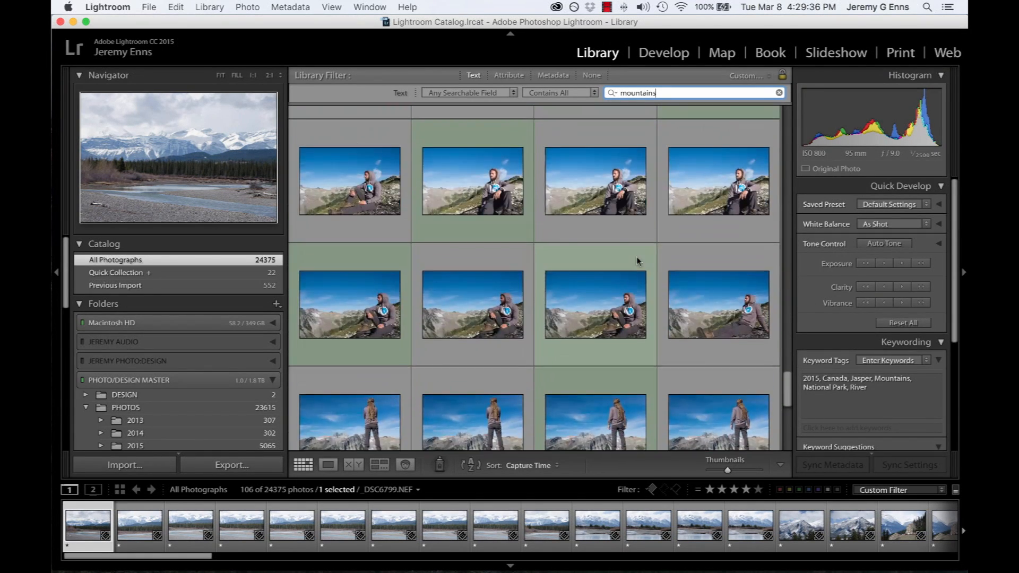
scroll(637, 261, "up", 15)
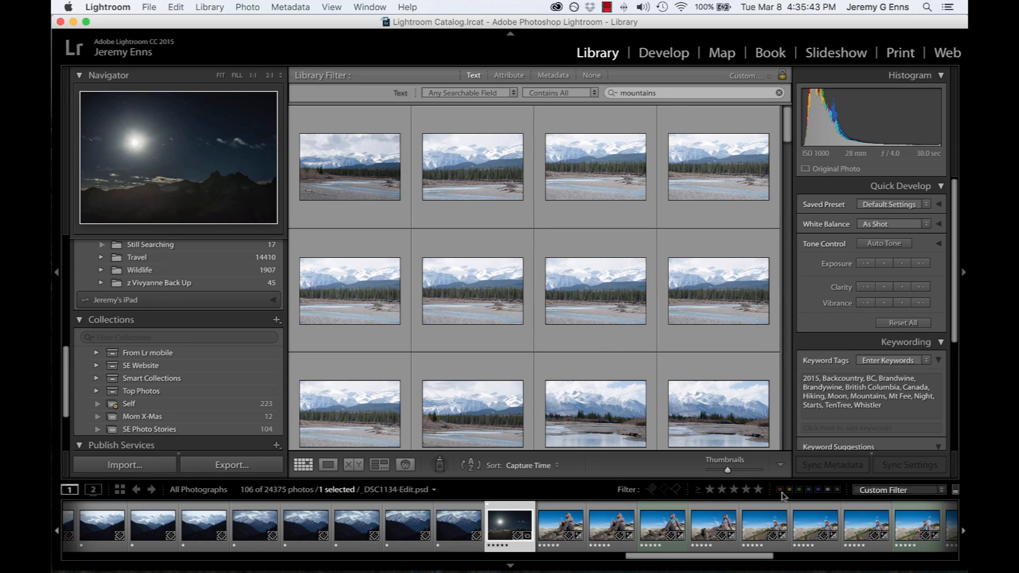
Filter all photographs by the text "travel" and a 5-star rating, and browse the matching photos
left_click(678, 93)
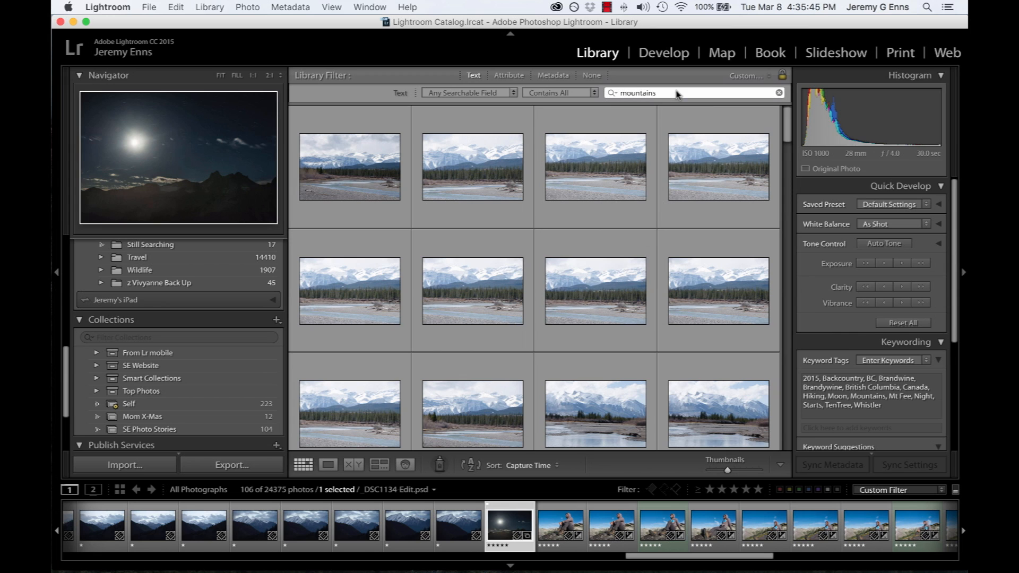
key("super+a")
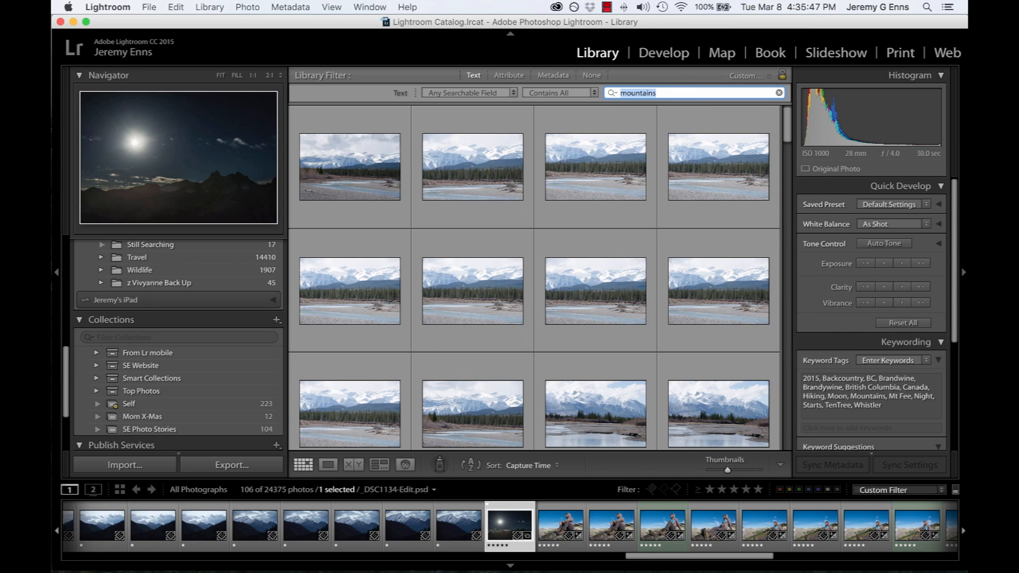
type("travel")
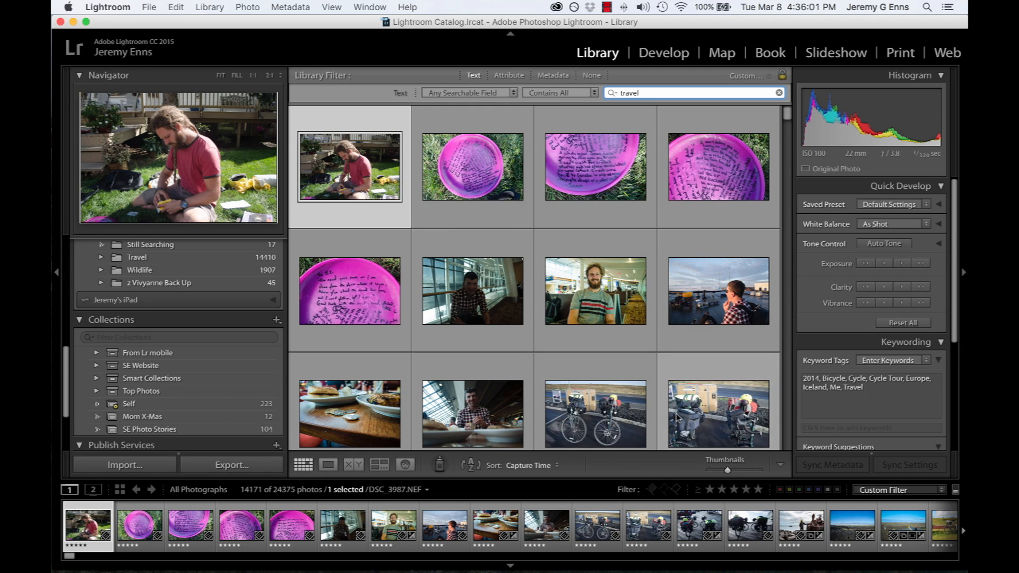
left_click(758, 490)
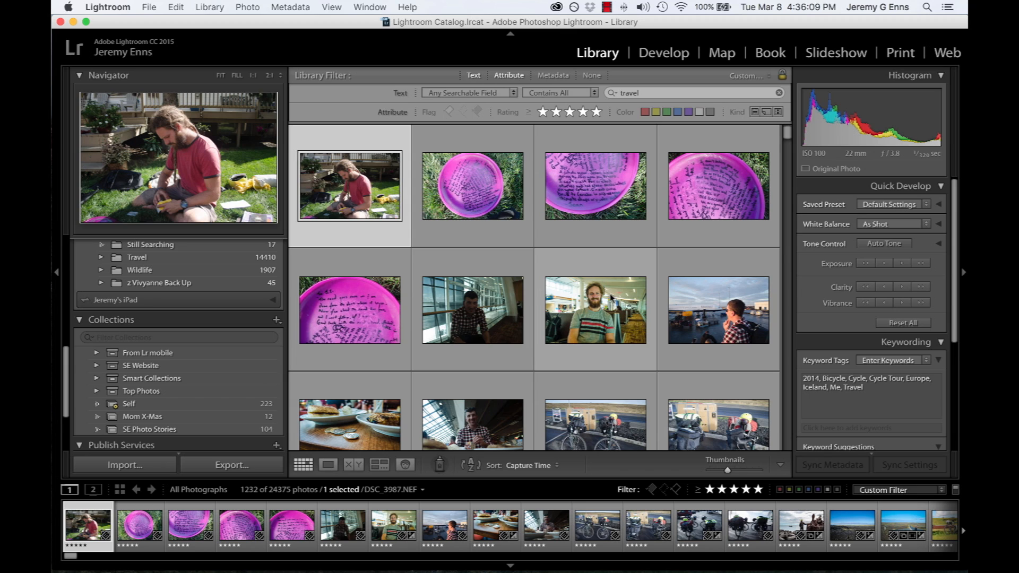
scroll(614, 296, "down", 10)
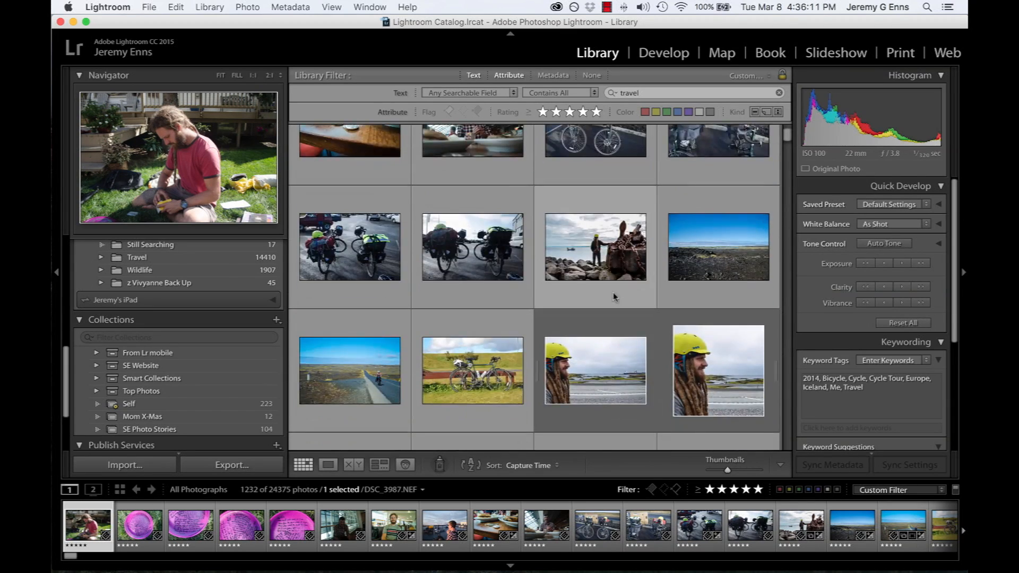
scroll(613, 295, "down", 15)
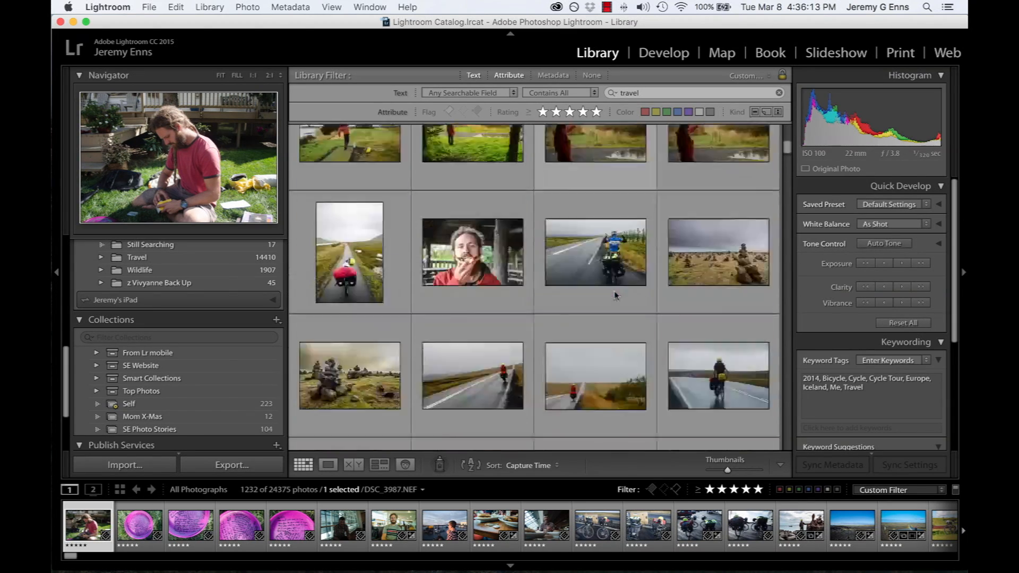
scroll(614, 295, "down", 15)
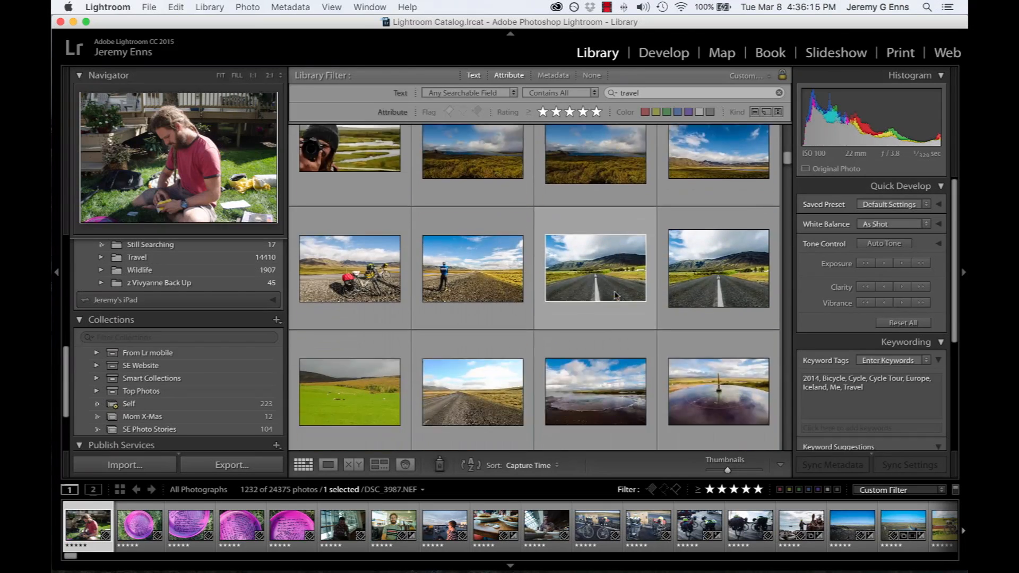
scroll(614, 295, "down", 15)
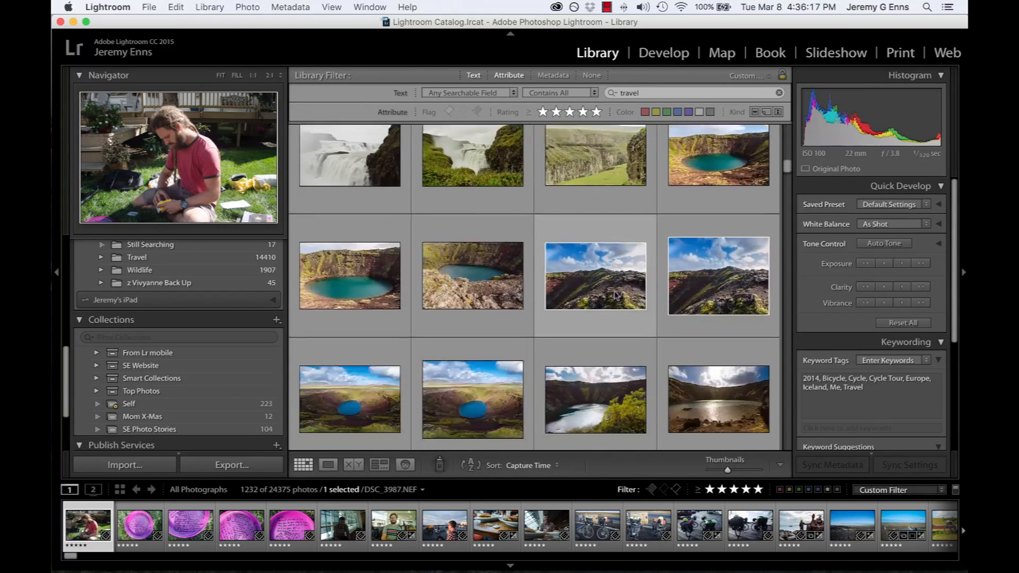
scroll(614, 295, "down", 15)
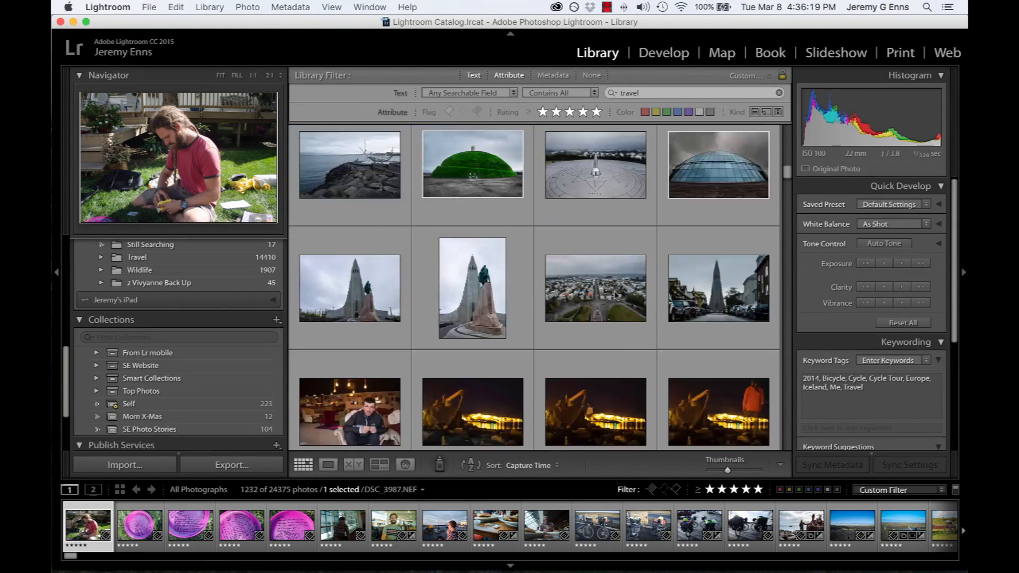
Narrow the 5-star text search across all photographs to "travel, vietnam" and browse the matching photos
scroll(614, 295, "down", 15)
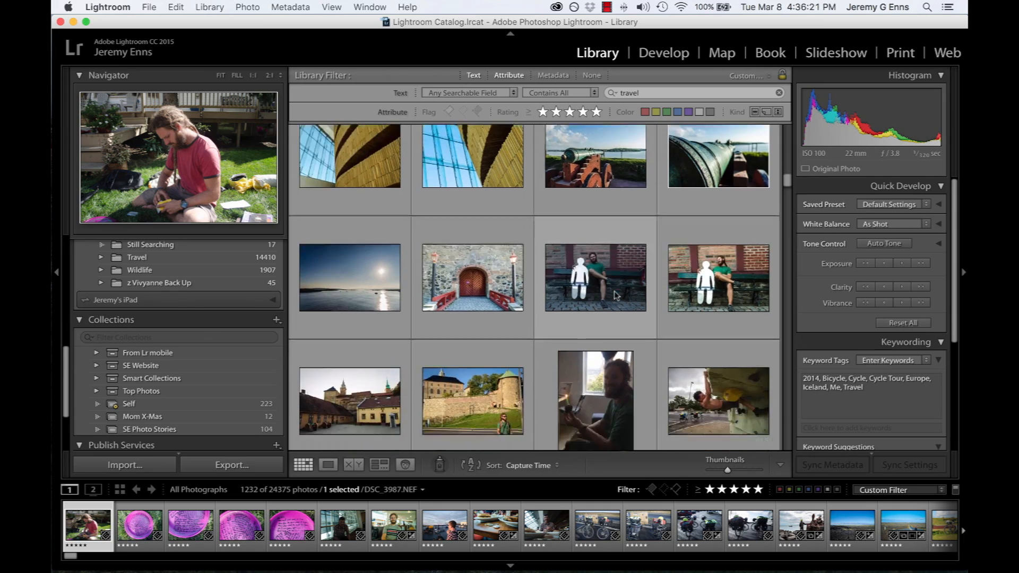
scroll(613, 291, "up", 15)
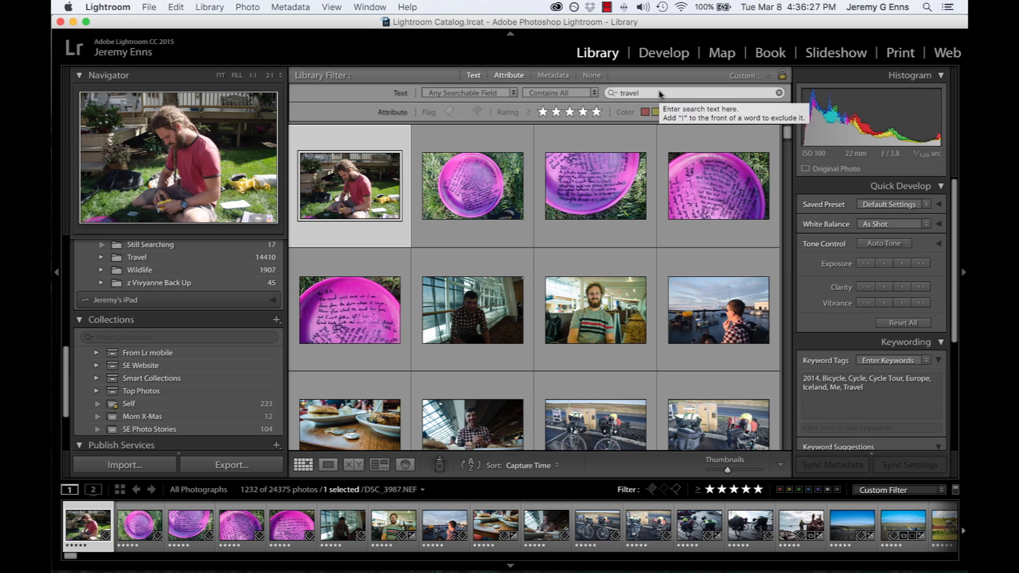
left_click(658, 92)
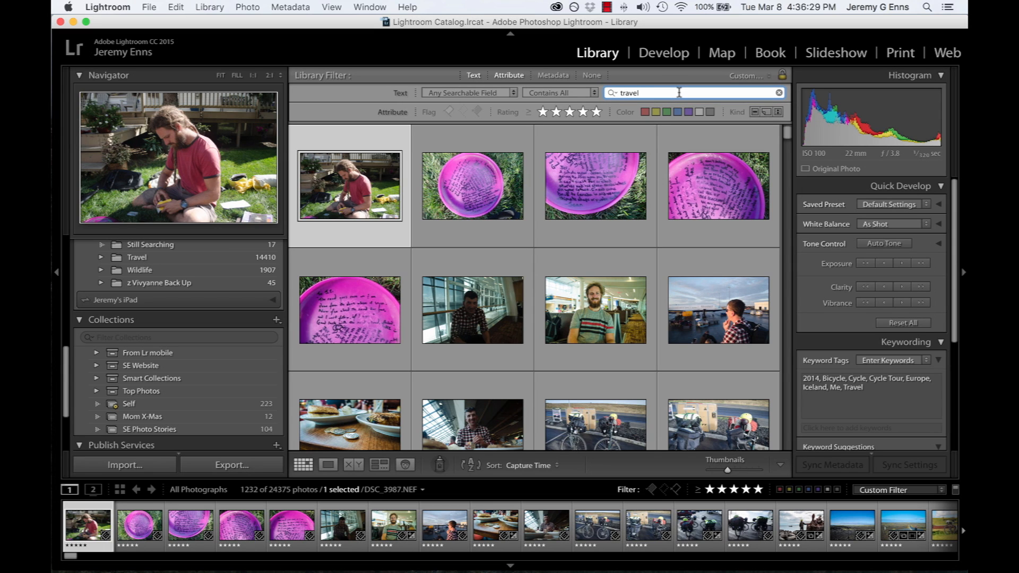
type(",")
type("vitma")
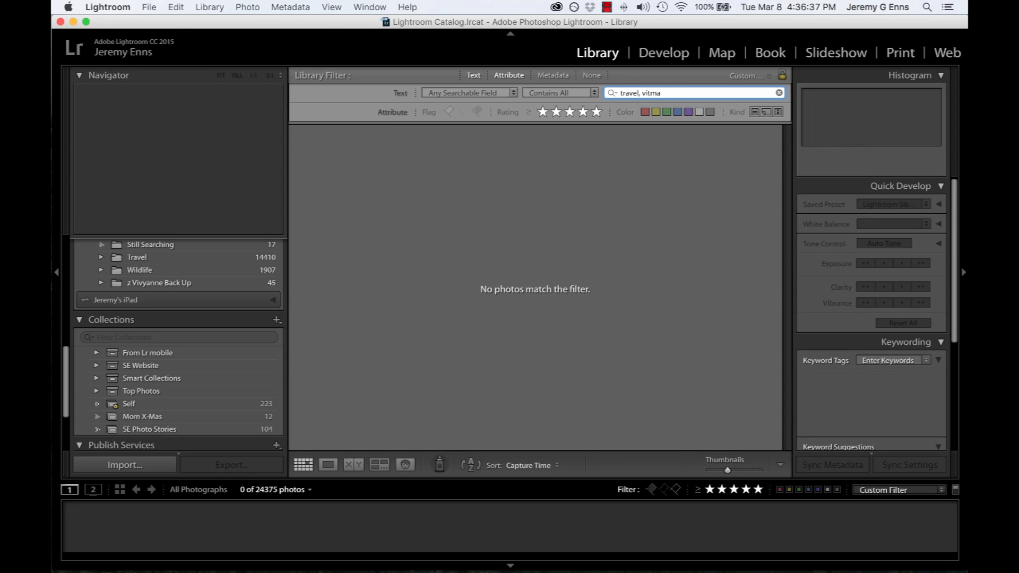
key("BackSpace")
key("BackSpace")
key("BackSpace")
type("etnam")
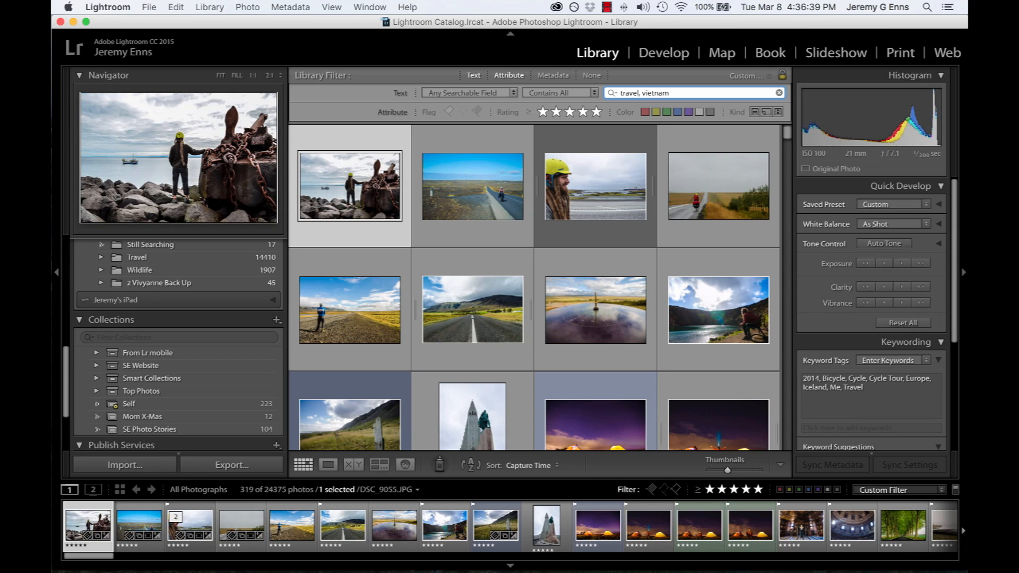
scroll(585, 263, "down", 3)
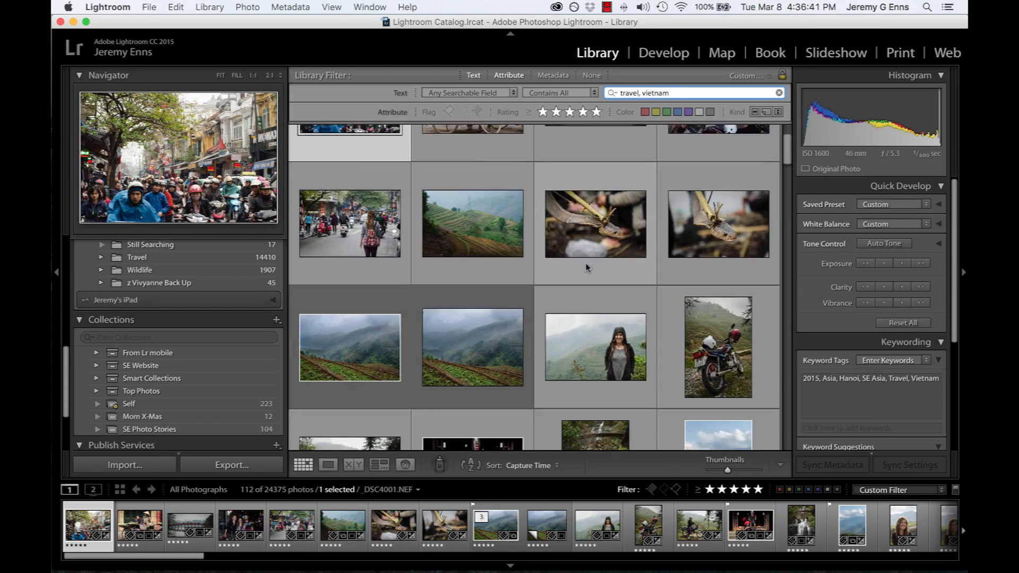
scroll(587, 263, "down", 20)
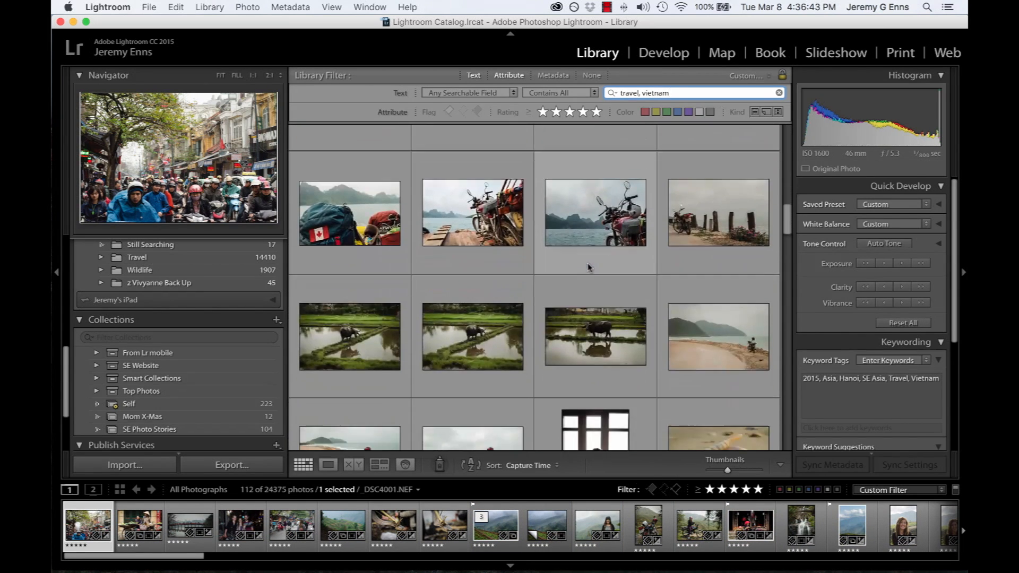
scroll(587, 263, "down", 15)
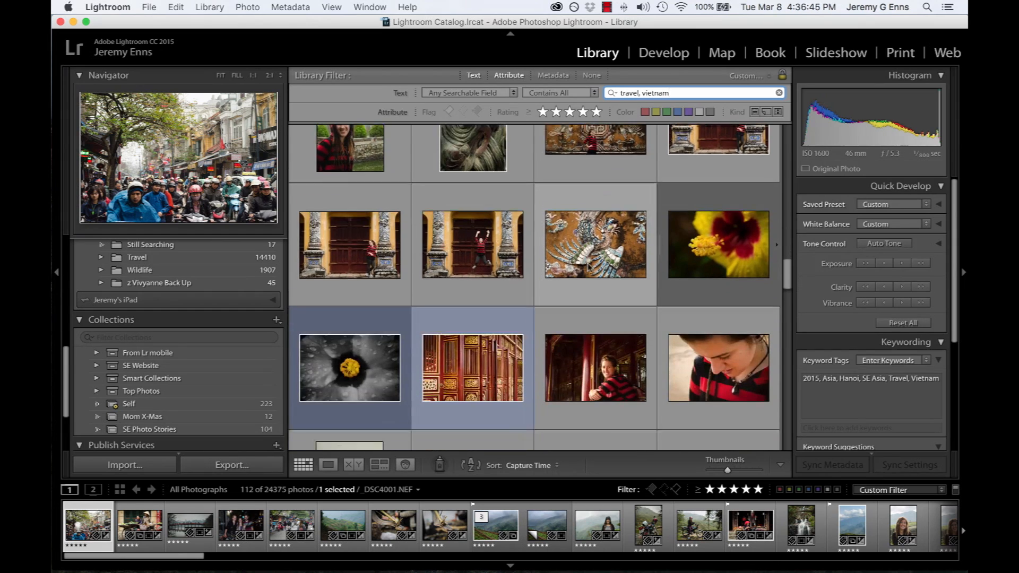
scroll(587, 263, "down", 10)
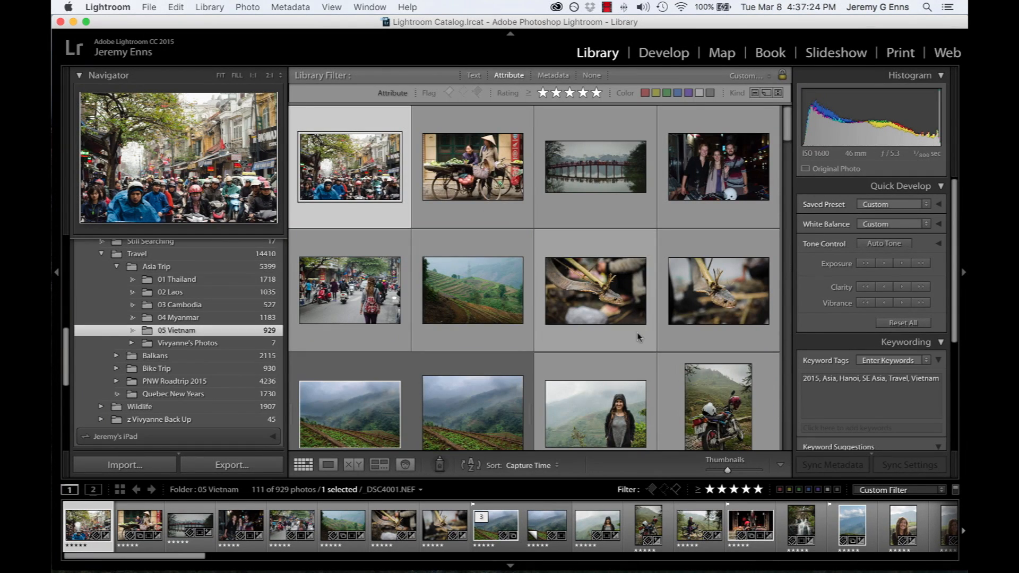